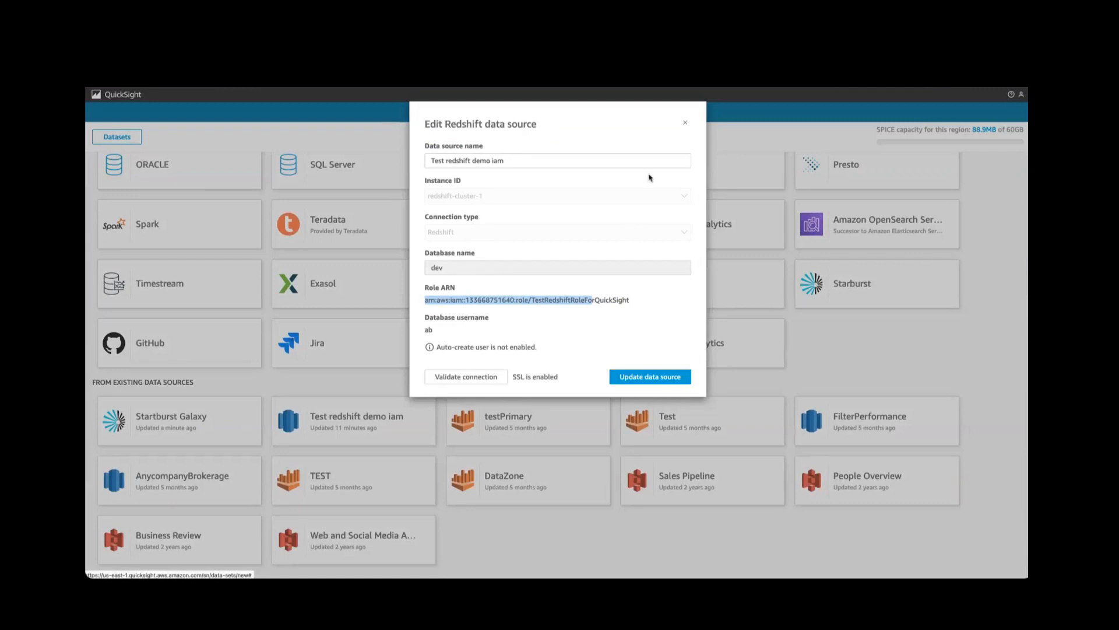
- Close the current data source editor, then view the AnycompanyBrokerage data source's edit settings and close them without updating
left_click(685, 123)
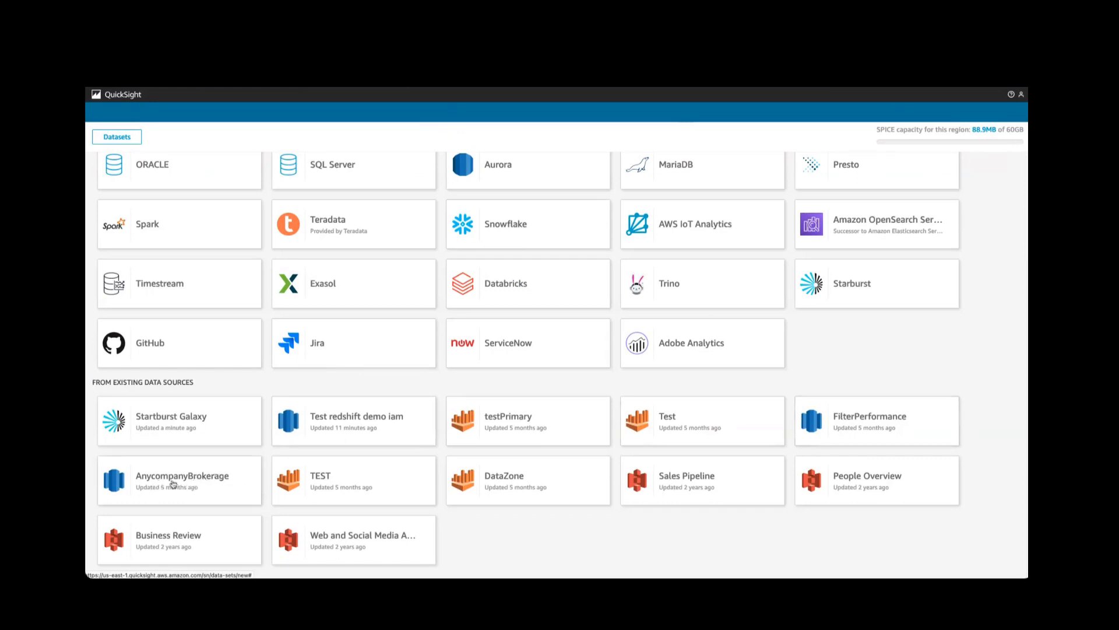
left_click(174, 483)
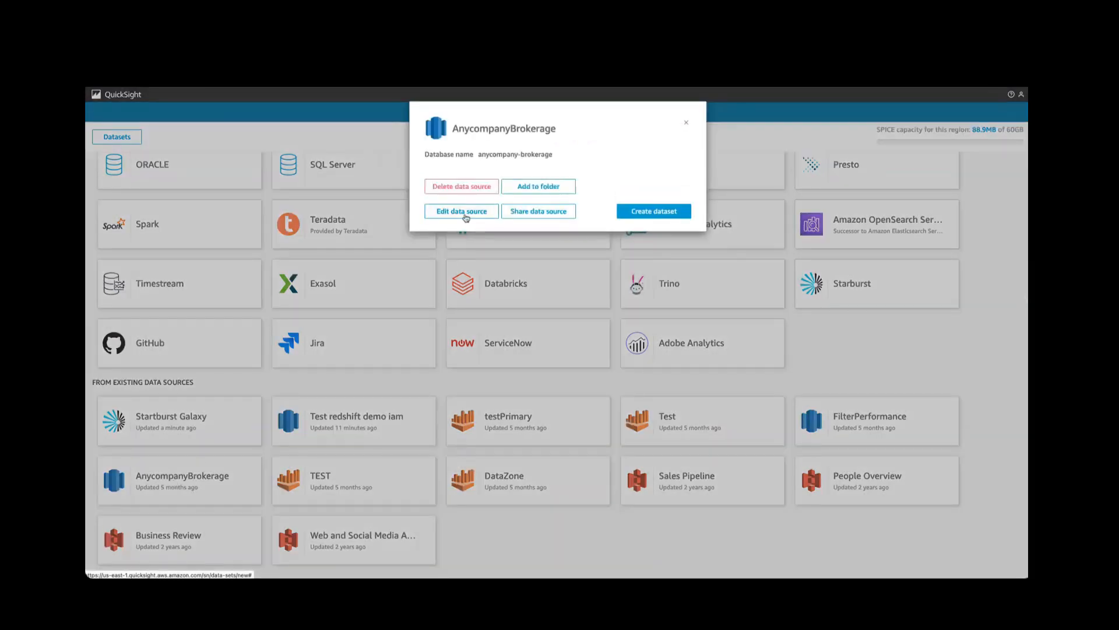
left_click(465, 215)
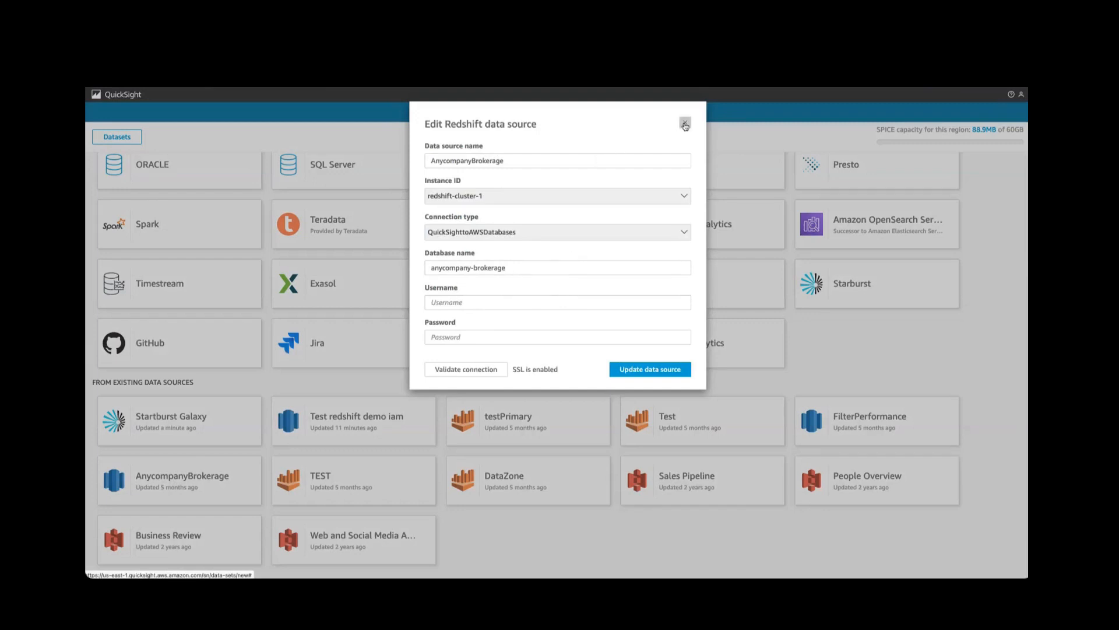
left_click(685, 124)
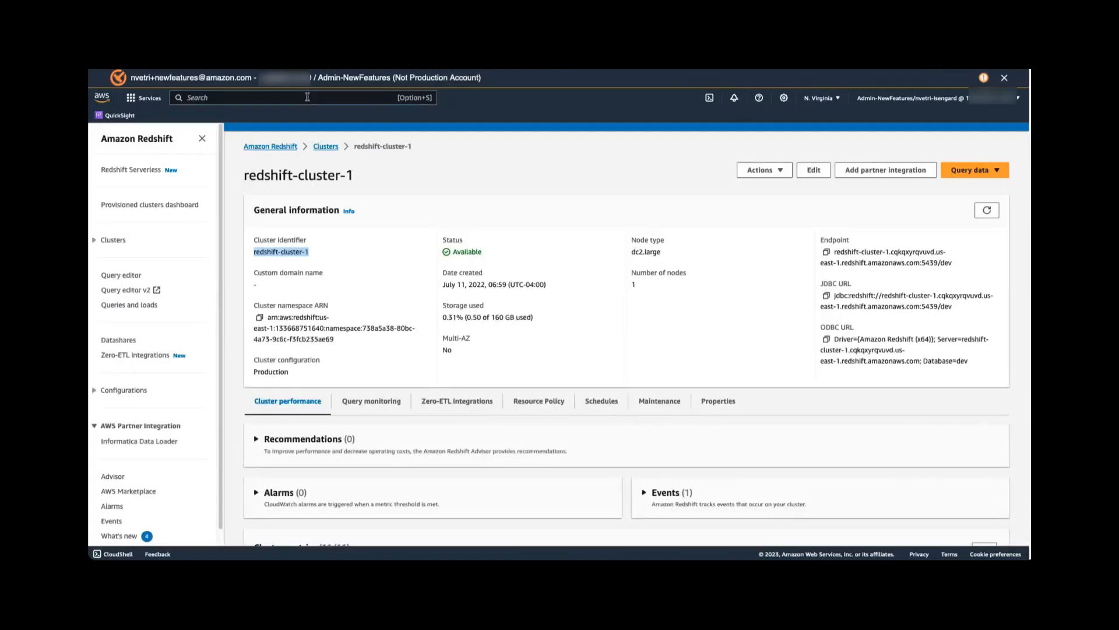
- In the AWS console, search for the Cloudshell service, open it in a new browser tab and activate its command prompt
left_click(311, 98)
type("Cloudshell")
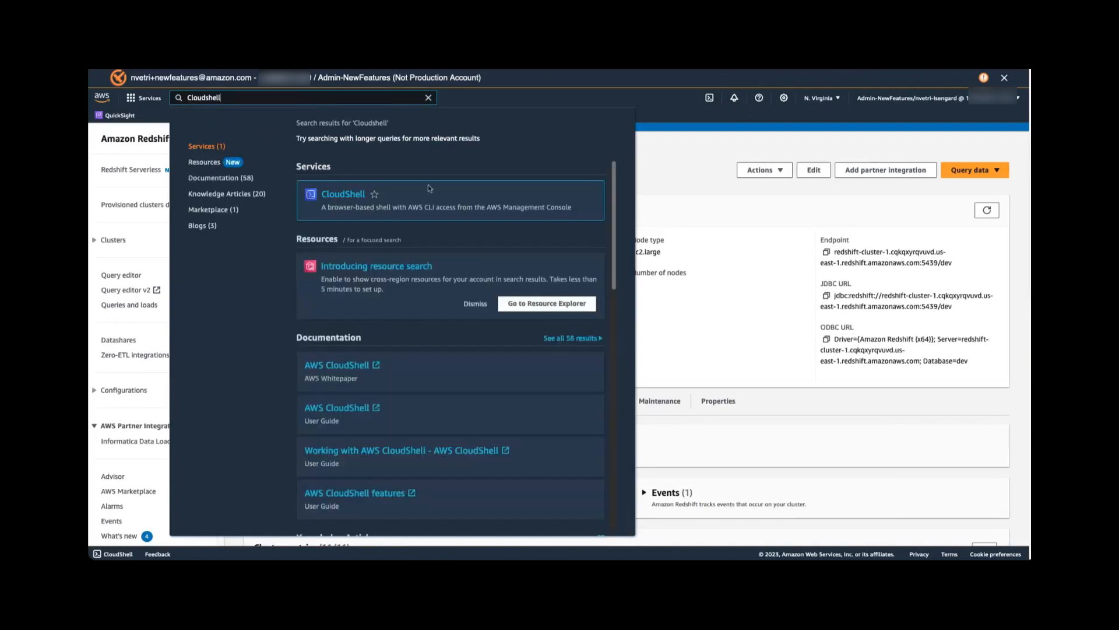
right_click(352, 195)
left_click(368, 198)
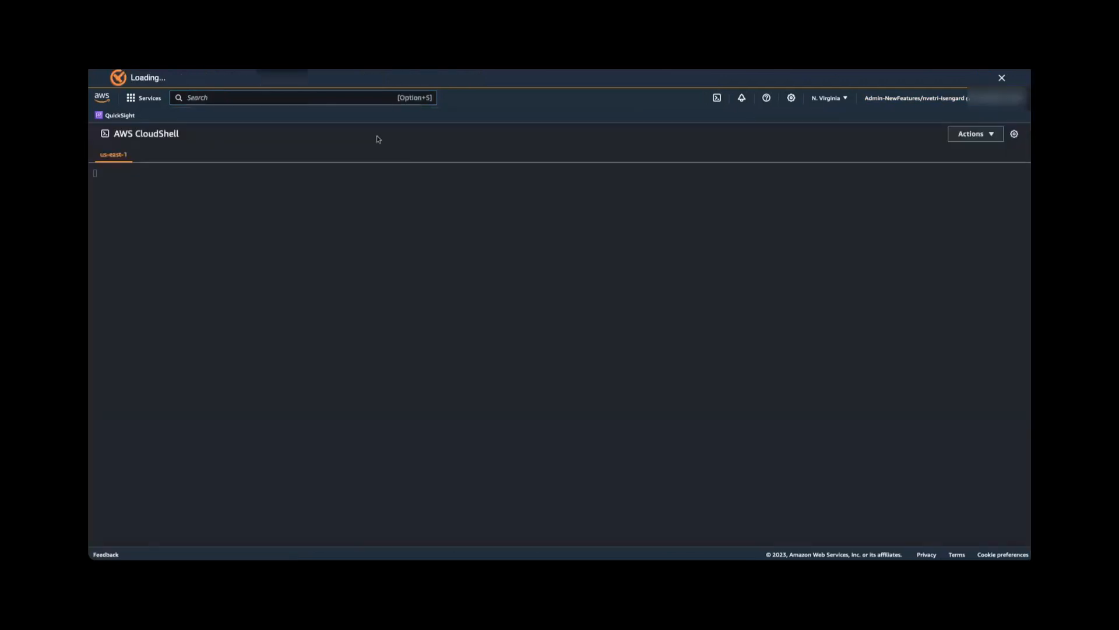
left_click(750, 236)
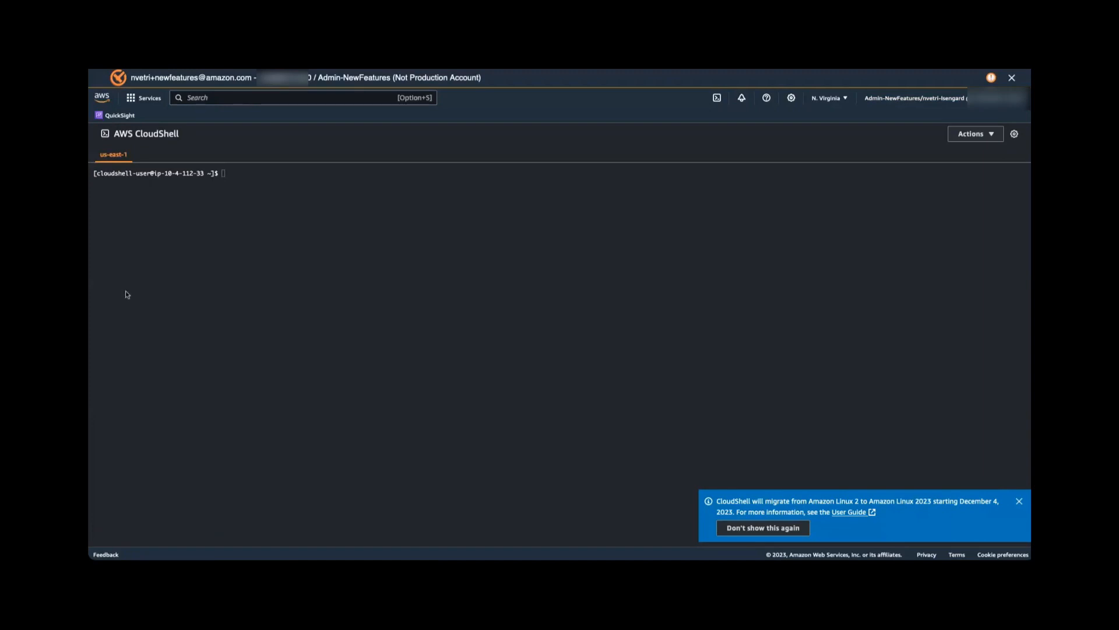
left_click(243, 176)
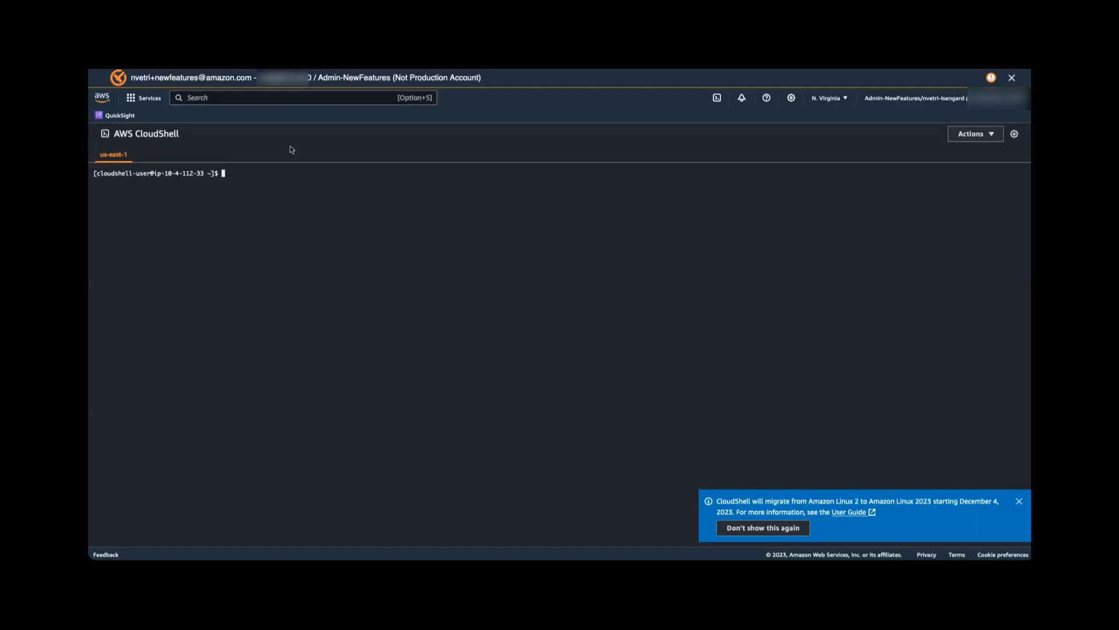
- Search the AWS services for IAM and open it in a new browser tab
left_click(307, 100)
type("IAM")
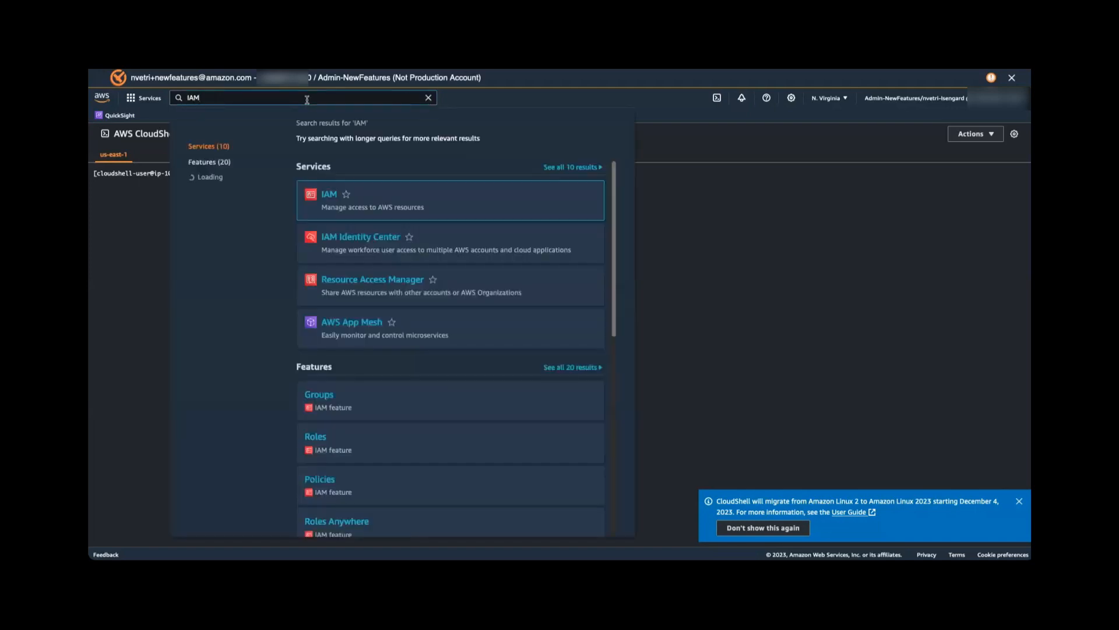
right_click(330, 200)
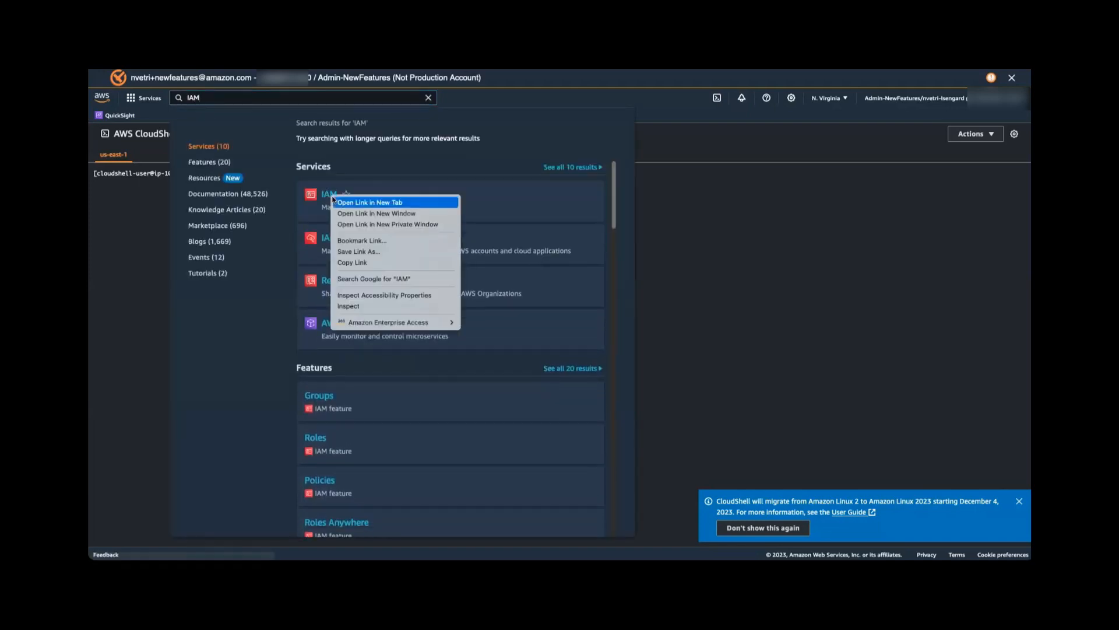
left_click(361, 204)
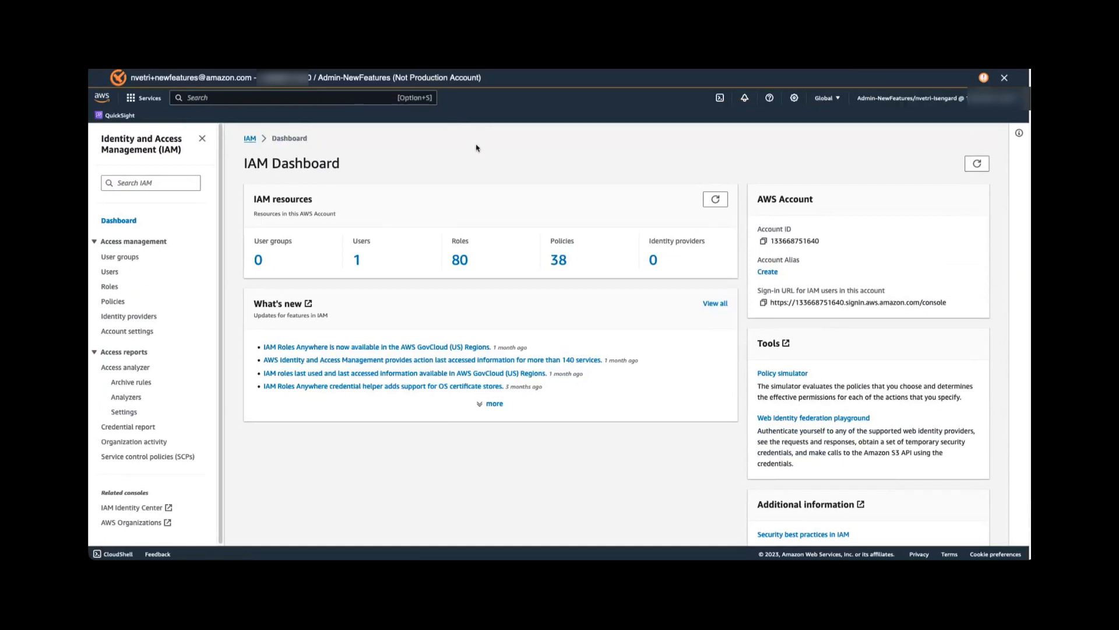
left_click(460, 261)
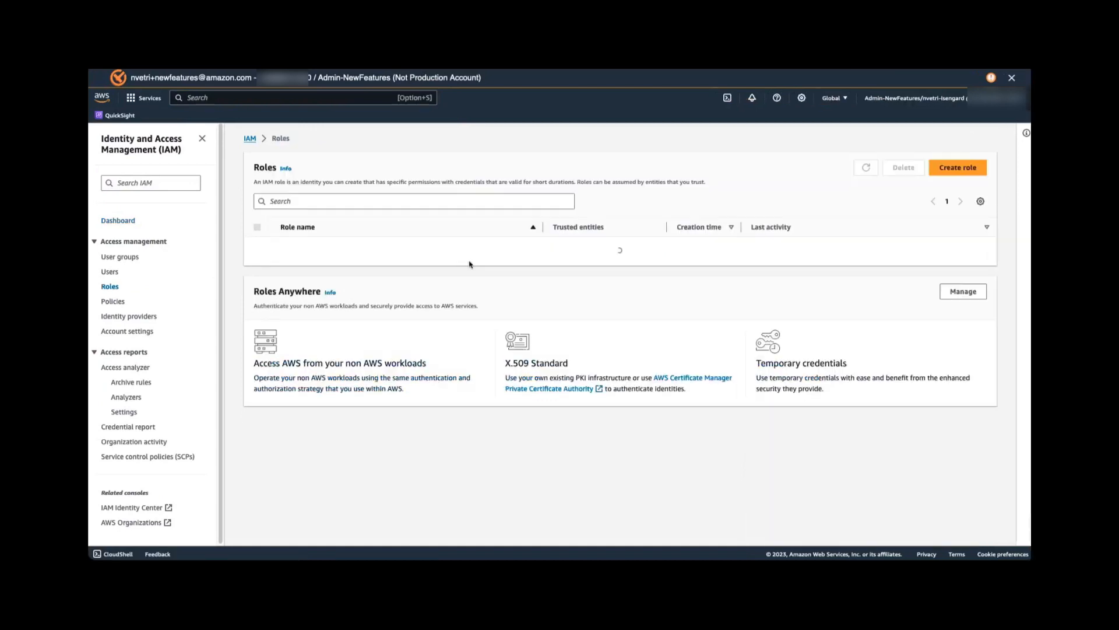
left_click(448, 204)
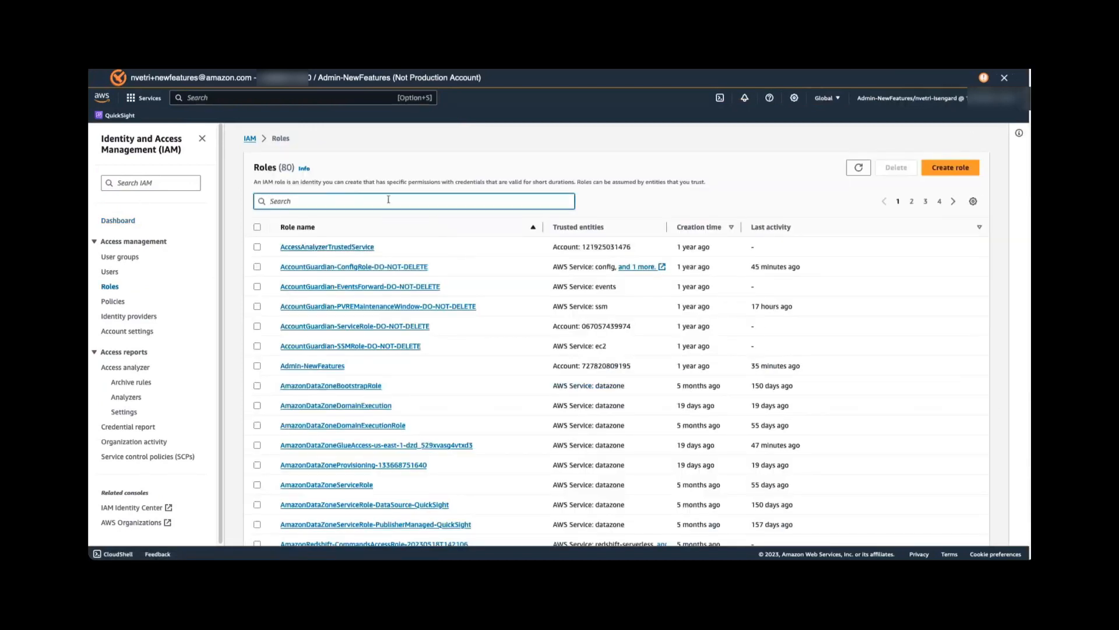
type("AWS")
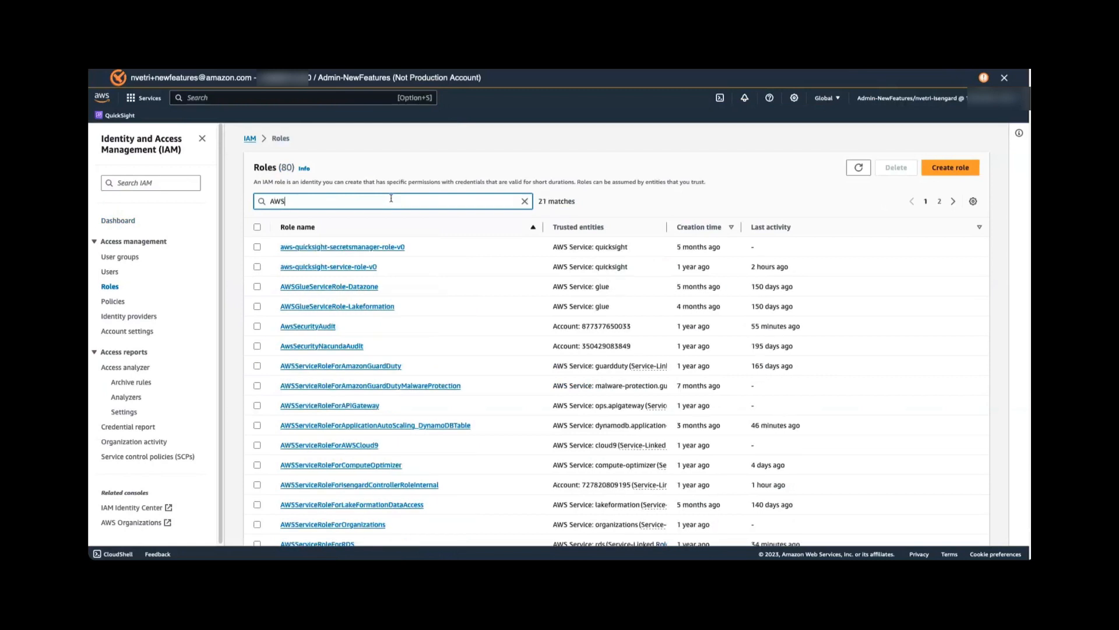
type("Quic")
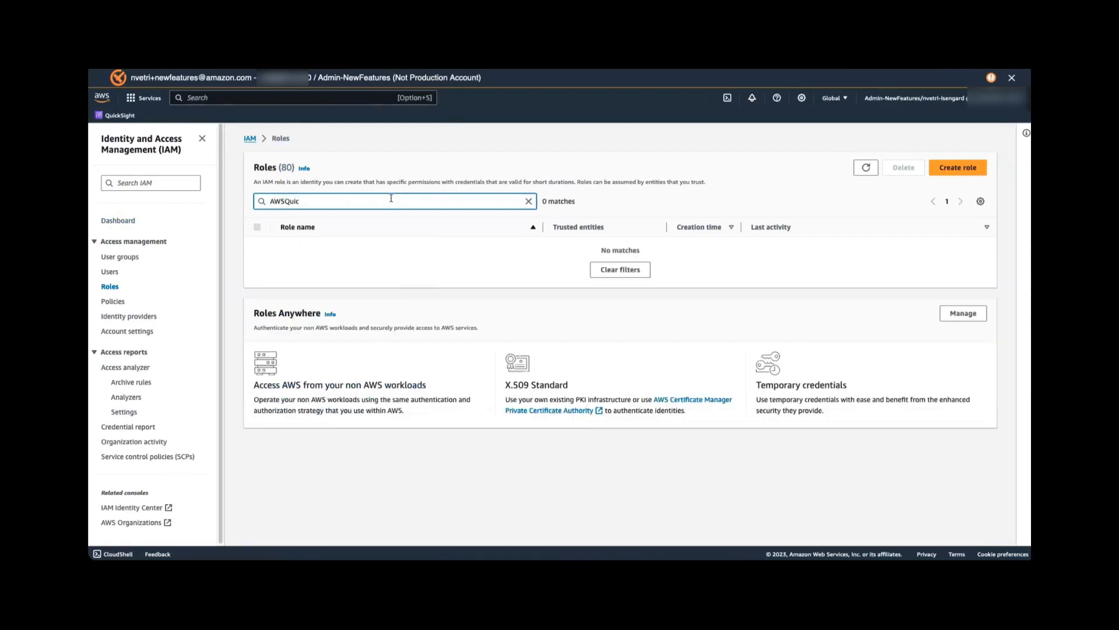
key("BackSpace")
key("BackSpace")
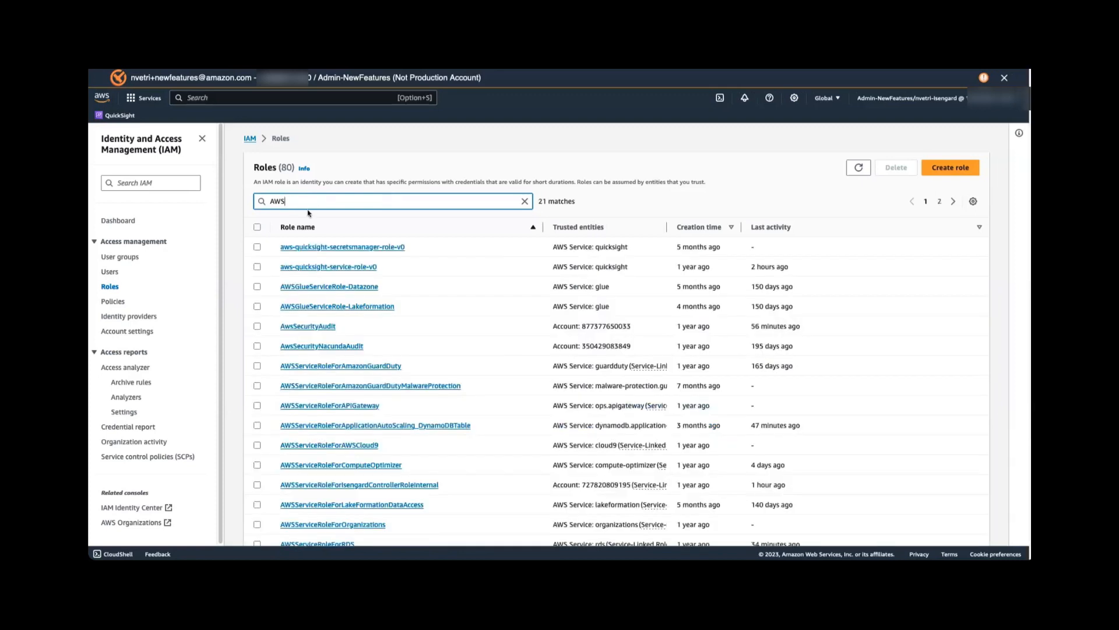
double_click(271, 200)
- Search the IAM policies for AWSQuickSightDescribeRedshift, expand the policy and examine the Redshift action in its JSON
left_click(113, 300)
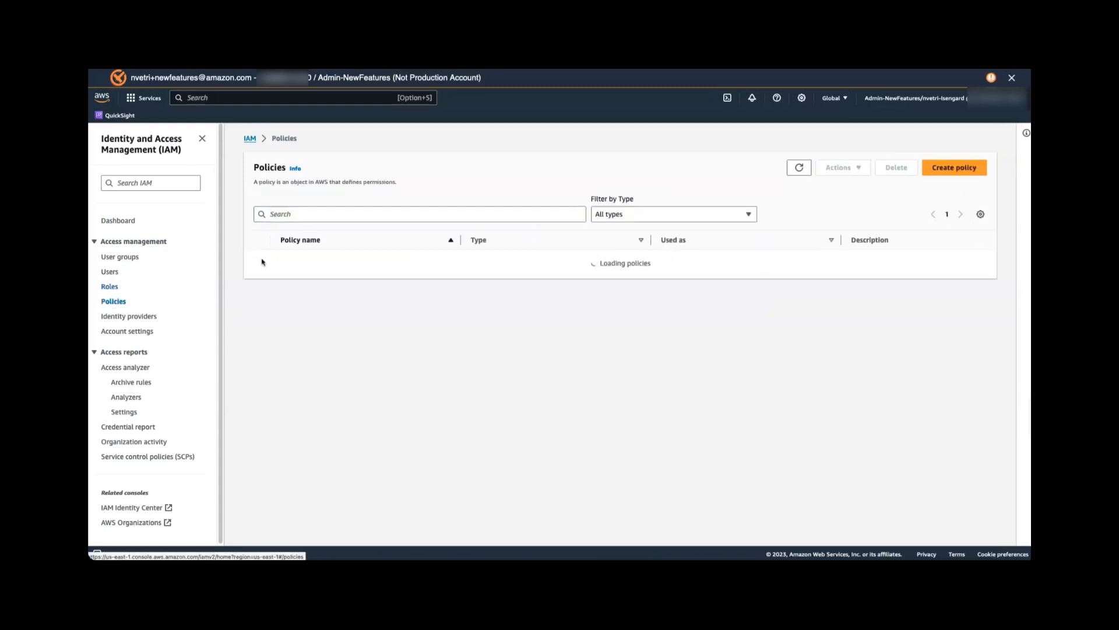
left_click(347, 213)
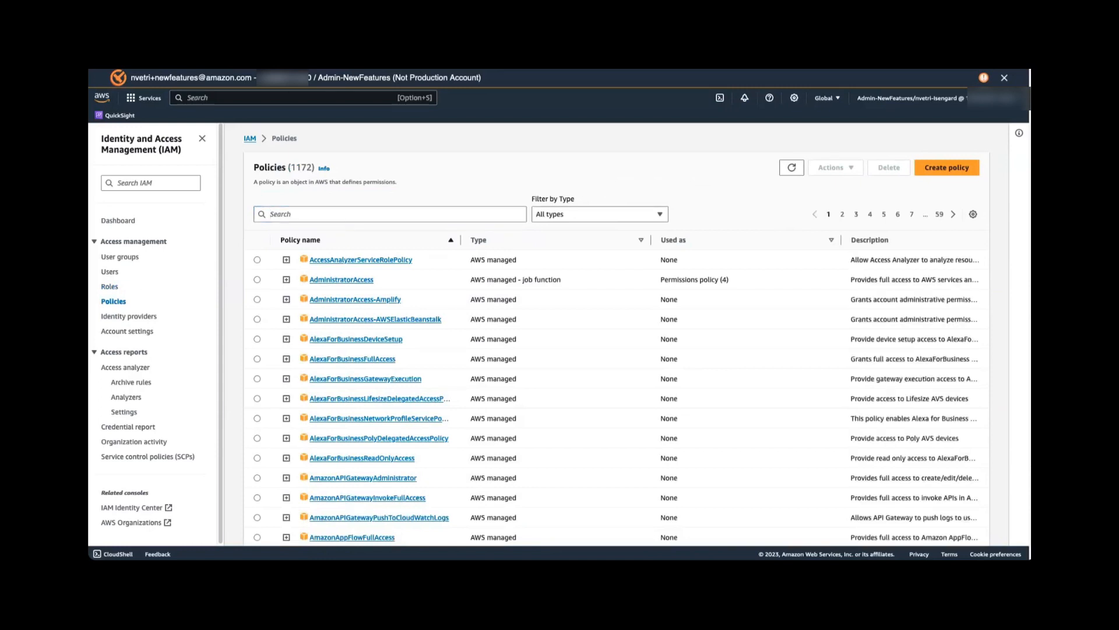
left_click(313, 213)
type("AWSQuickSightDescribeRedshift")
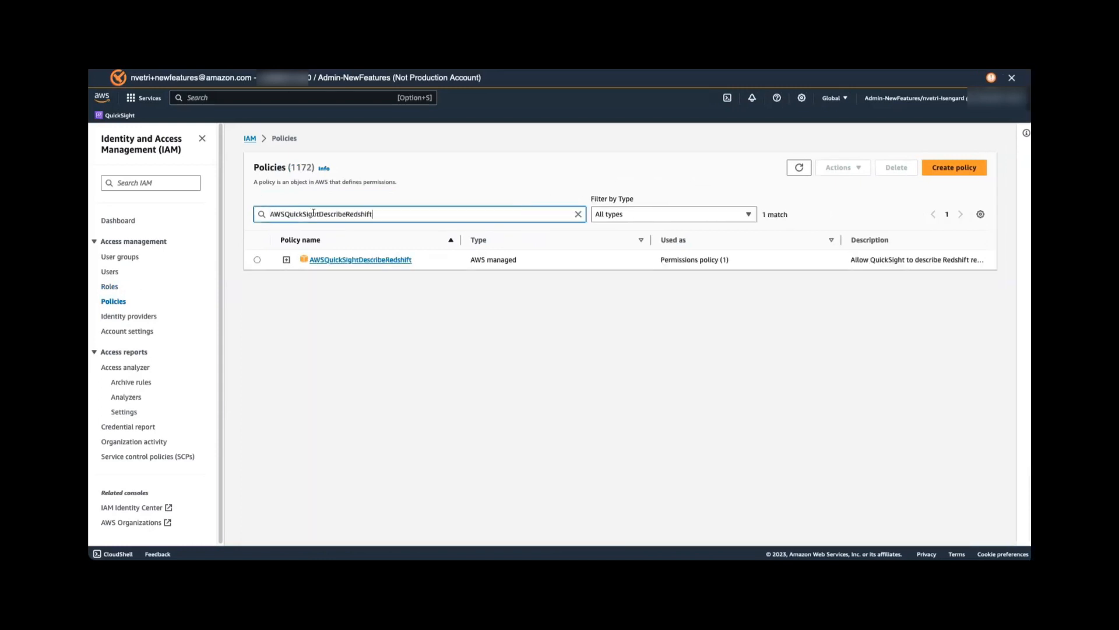
left_click(296, 285)
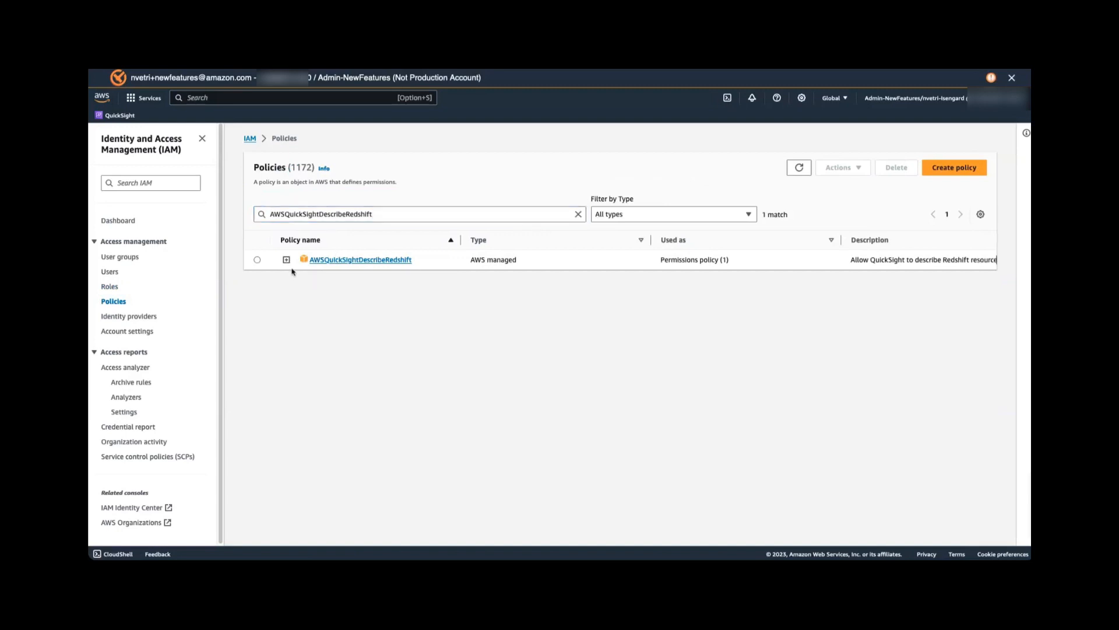
left_click(287, 260)
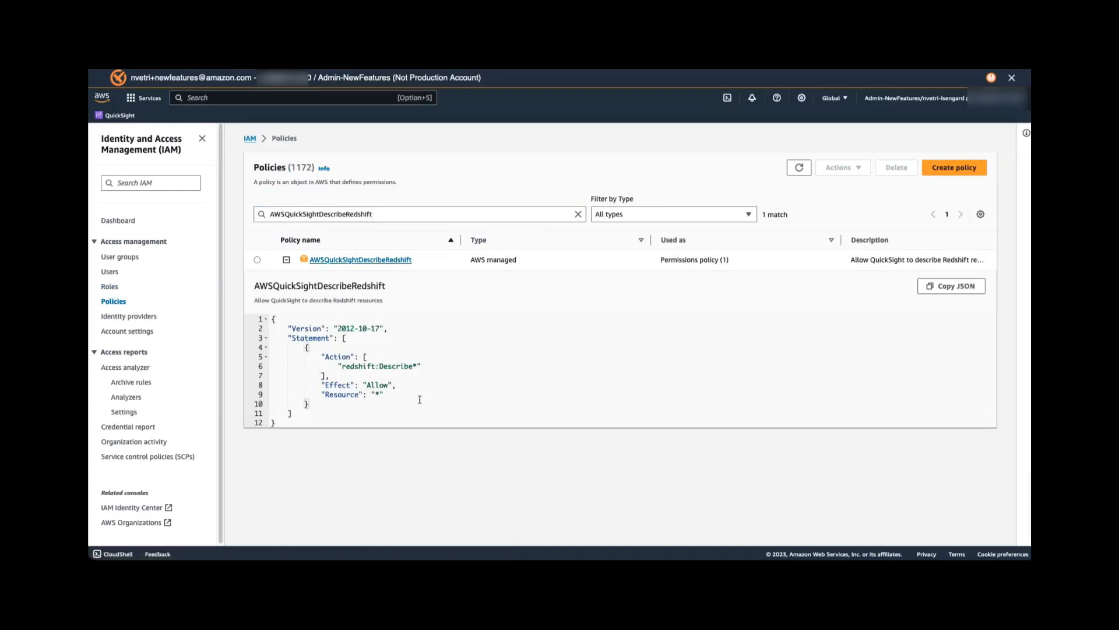
left_click(336, 414)
left_click(335, 421)
double_click(387, 367)
left_click(414, 367)
- Filter the IAM roles by "Test" and open the TestRedshiftRoleForQuickSight role
left_click(114, 286)
left_click(345, 205)
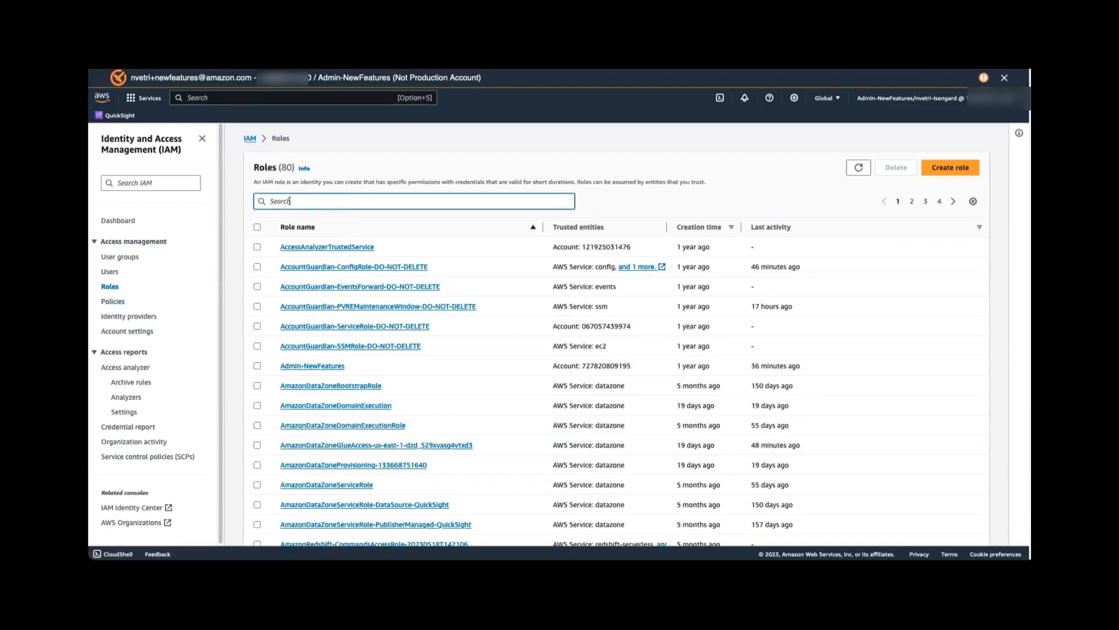
type("Test")
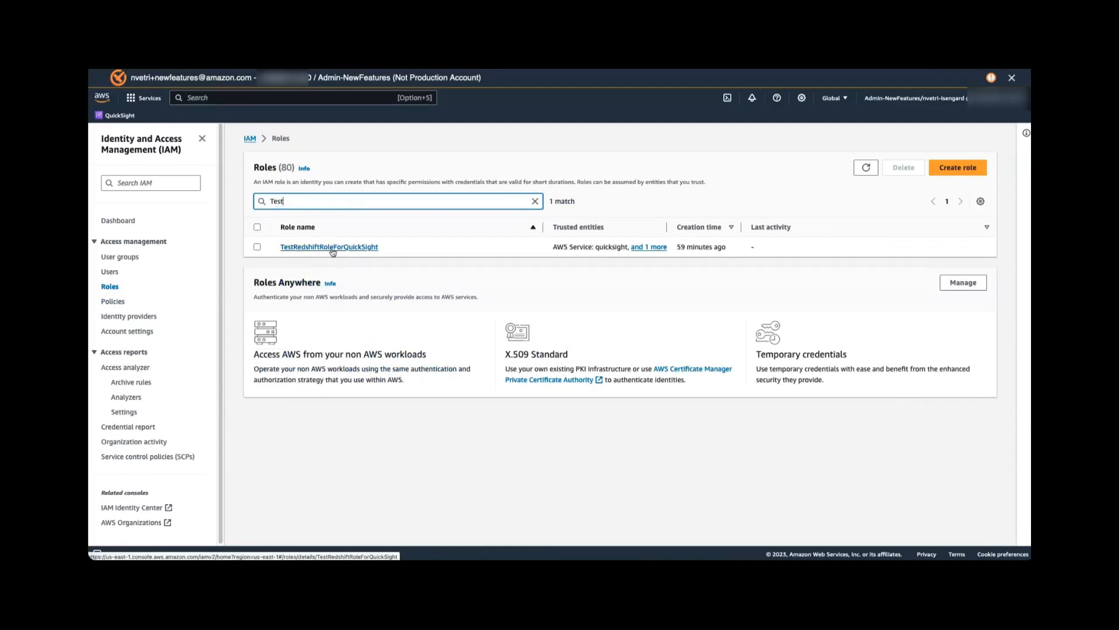
left_click(333, 249)
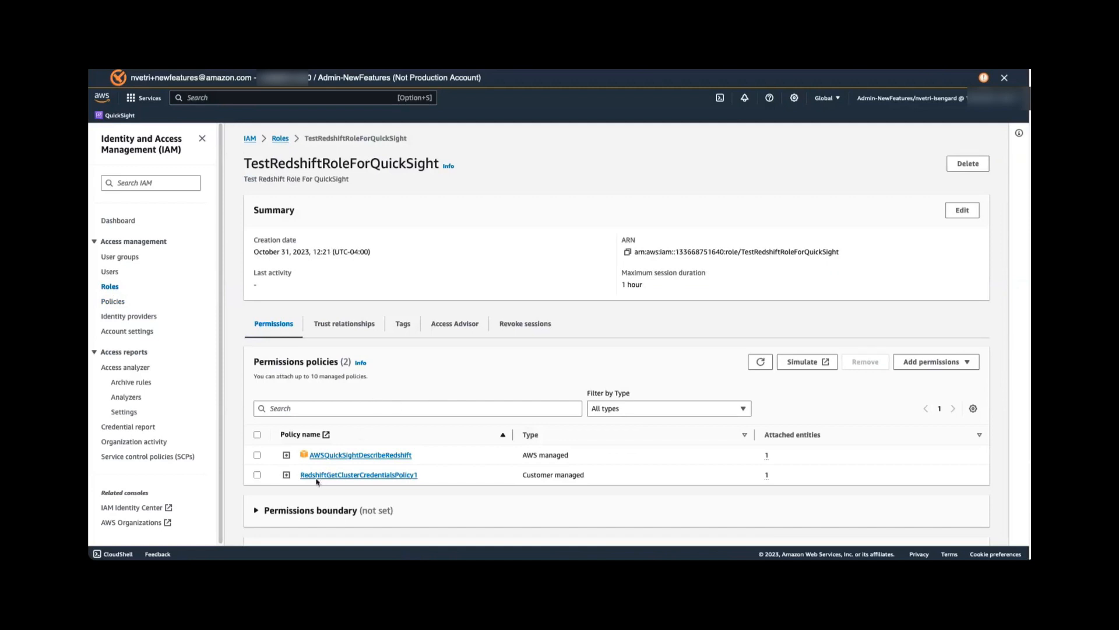
- Expand the JSON of the role's RedshiftGetClusterCredentialsPolicy1 and AWSQuickSightDescribeRedshift permissions policies
left_click(287, 475)
scroll(289, 476, "down", 2)
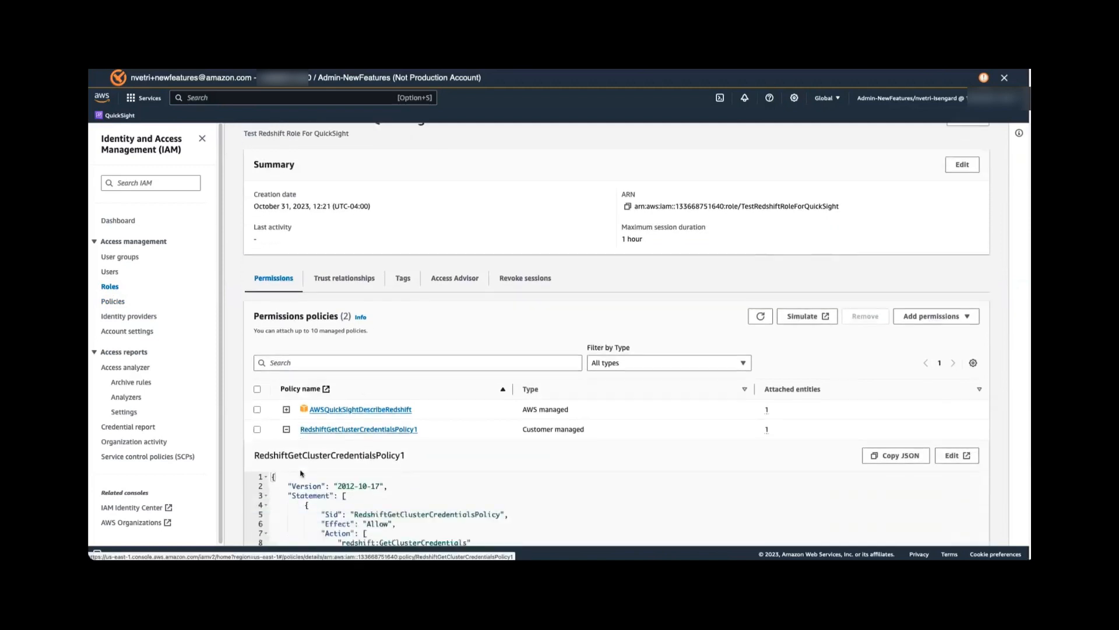
scroll(300, 470, "down", 1)
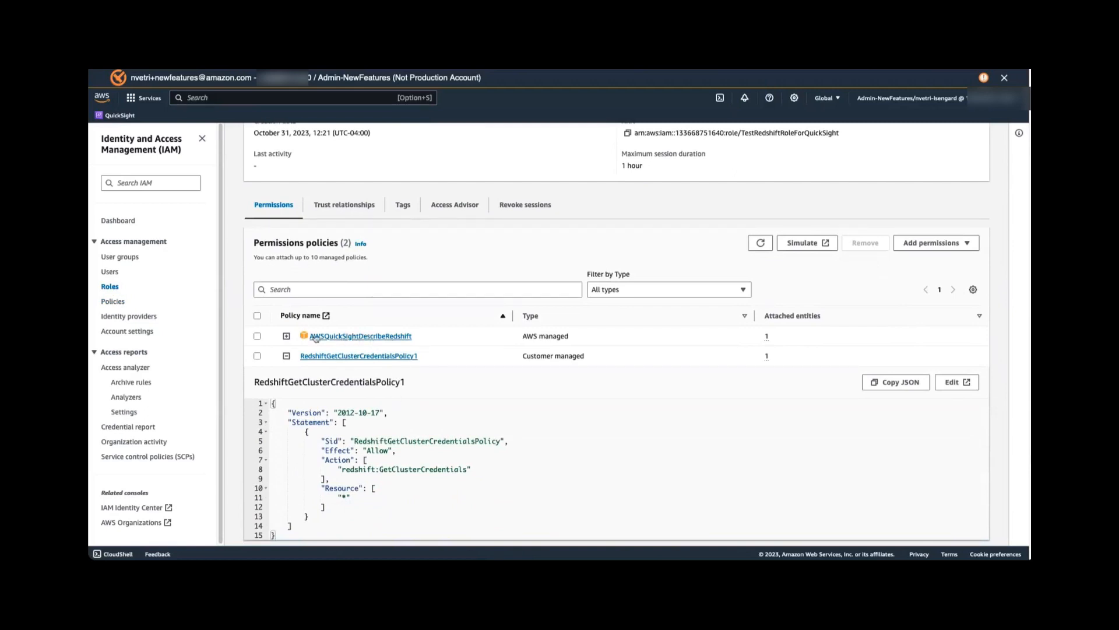
left_click(286, 336)
scroll(447, 389, "down", 2)
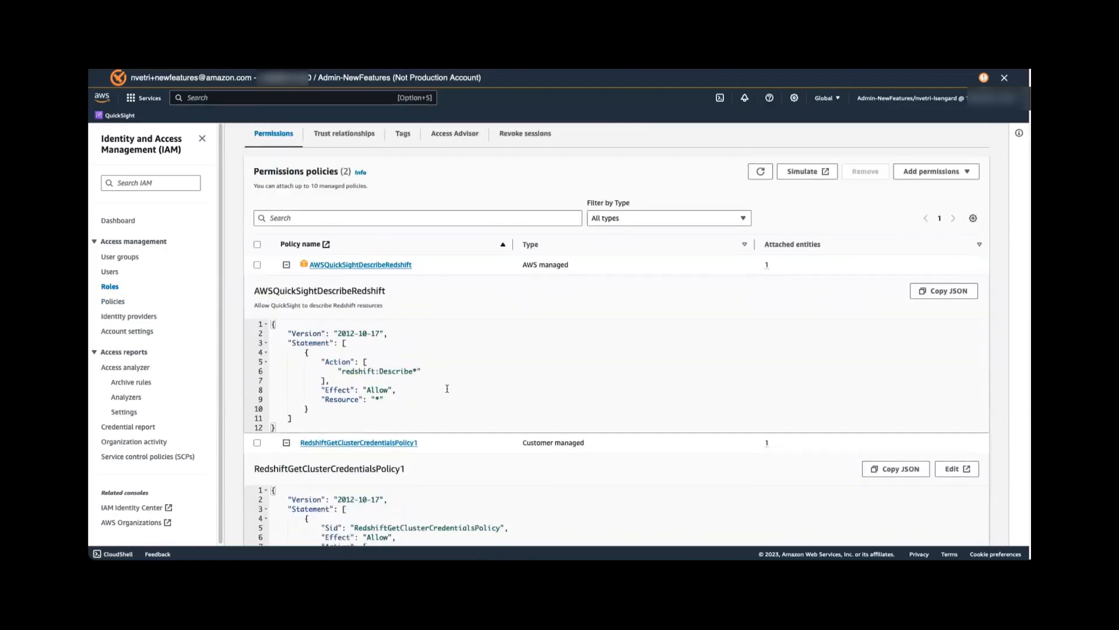
scroll(447, 388, "down", 3)
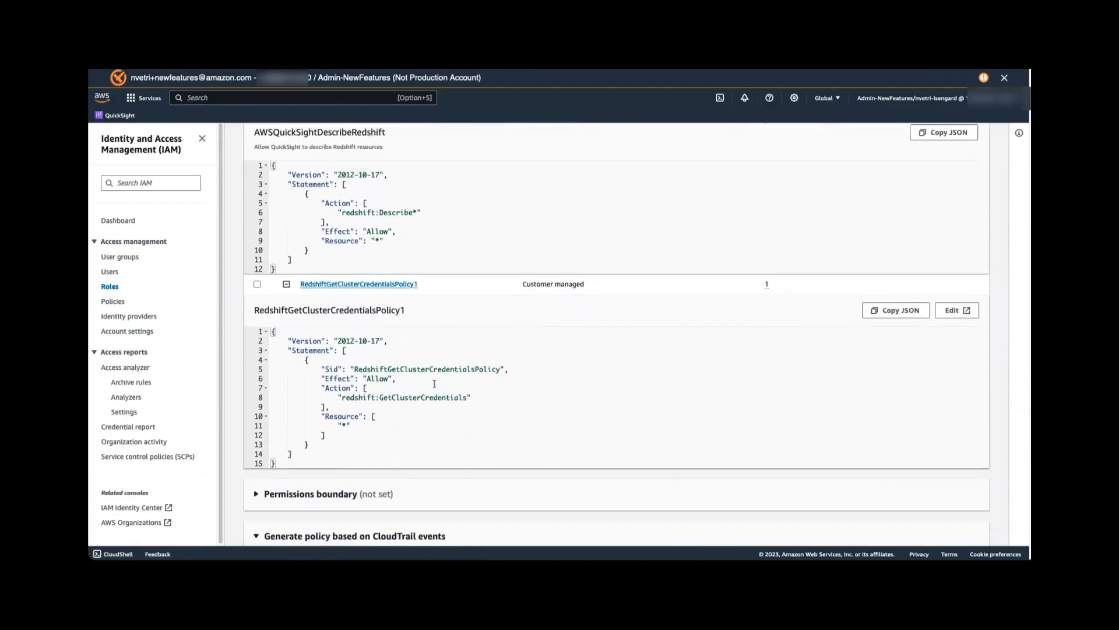
- Examine the allowed actions and resources in the JSON of the role's two attached policies
double_click(418, 369)
double_click(422, 398)
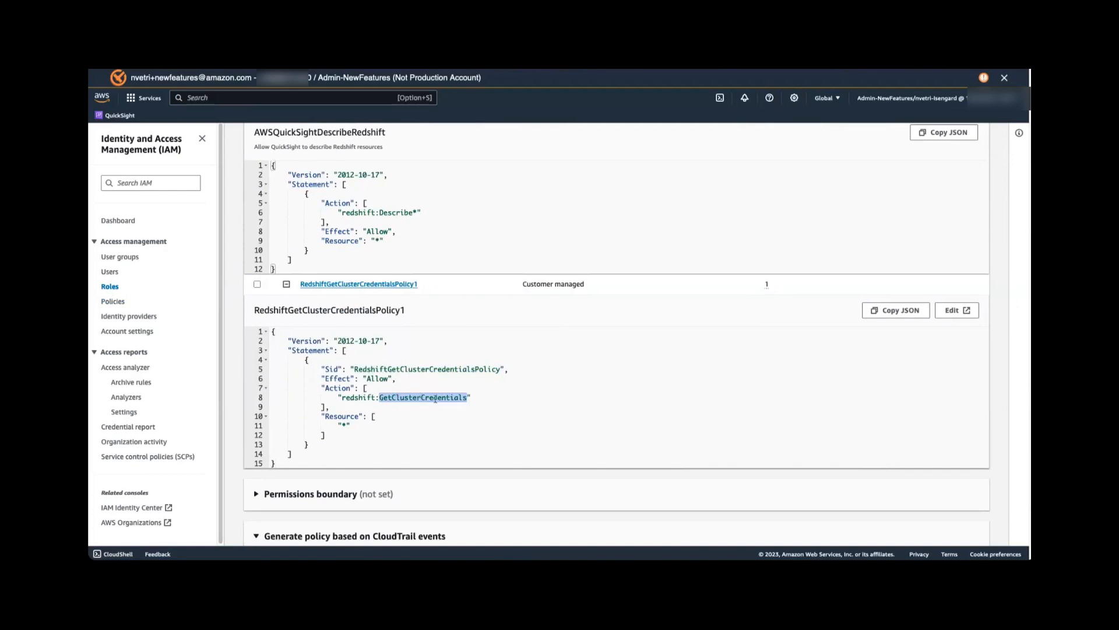
double_click(435, 397)
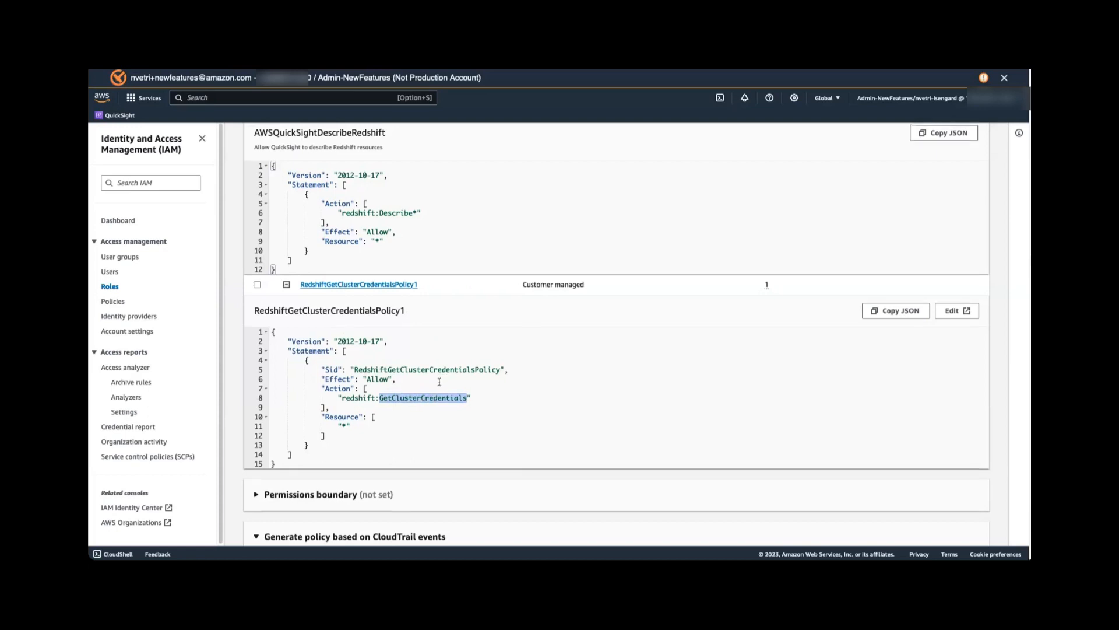
scroll(410, 388, "up", 1)
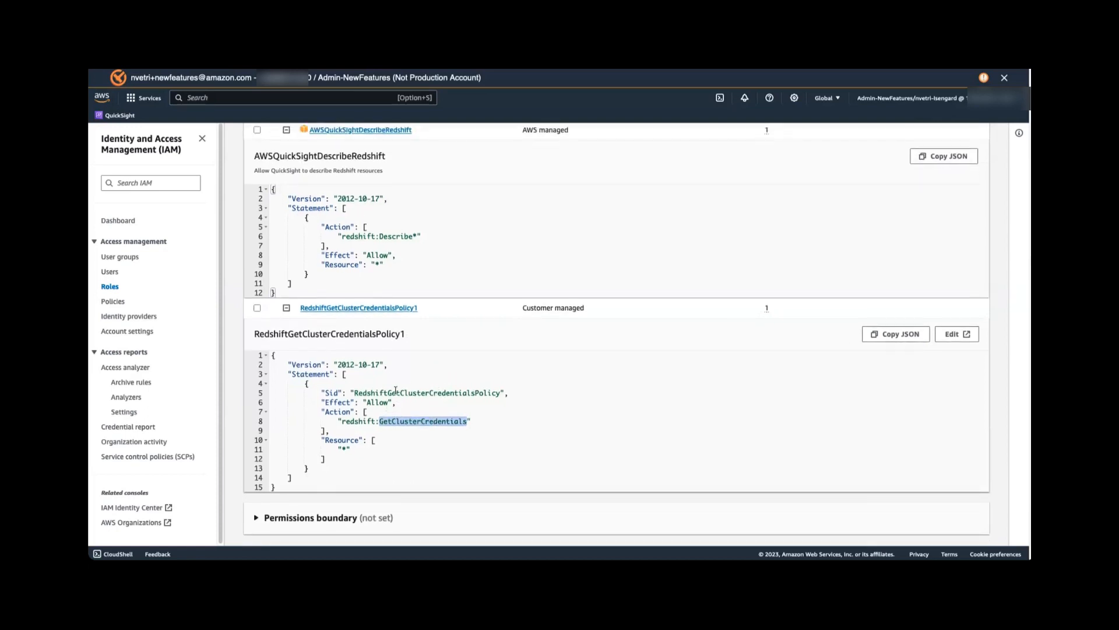
scroll(396, 390, "up", 1)
double_click(395, 268)
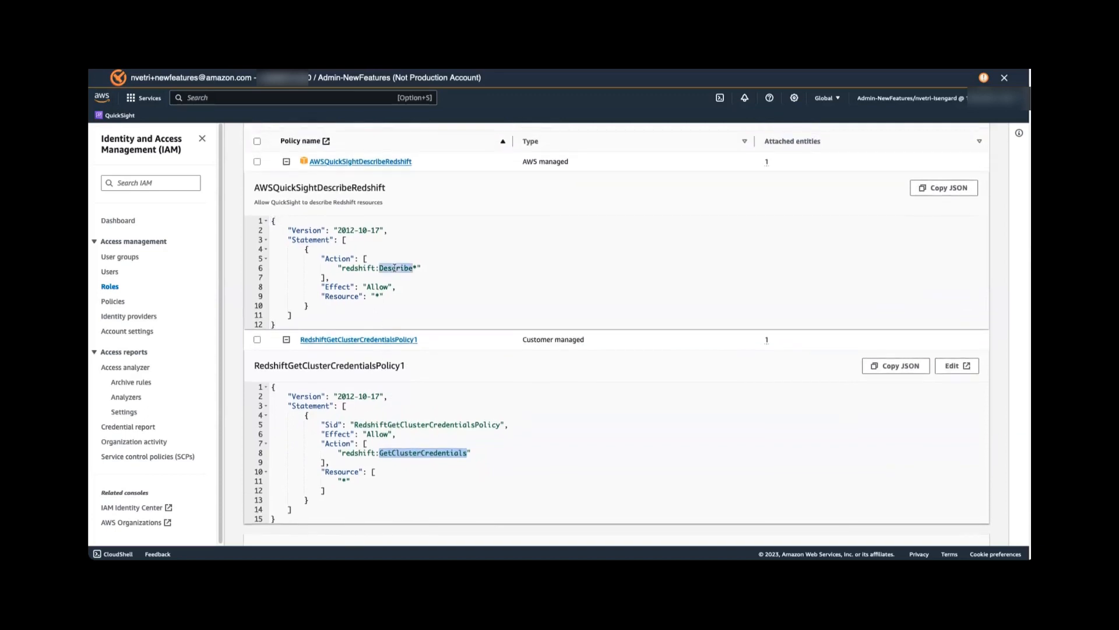
left_click(434, 274)
scroll(418, 264, "up", 1)
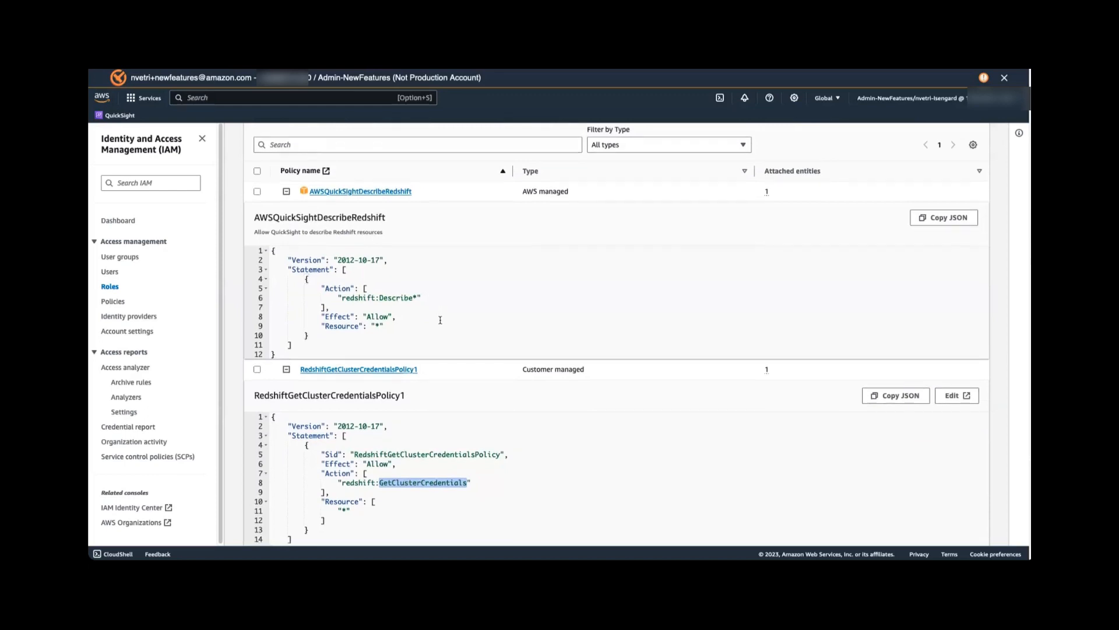
scroll(438, 321, "down", 3)
left_click(393, 362)
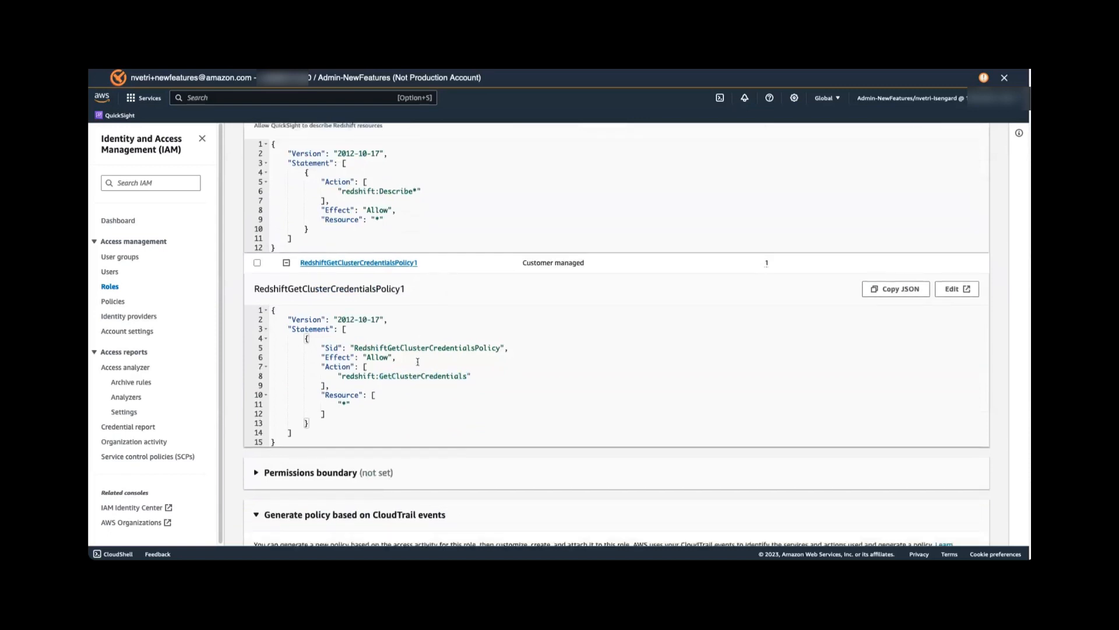
scroll(402, 350, "down", 1)
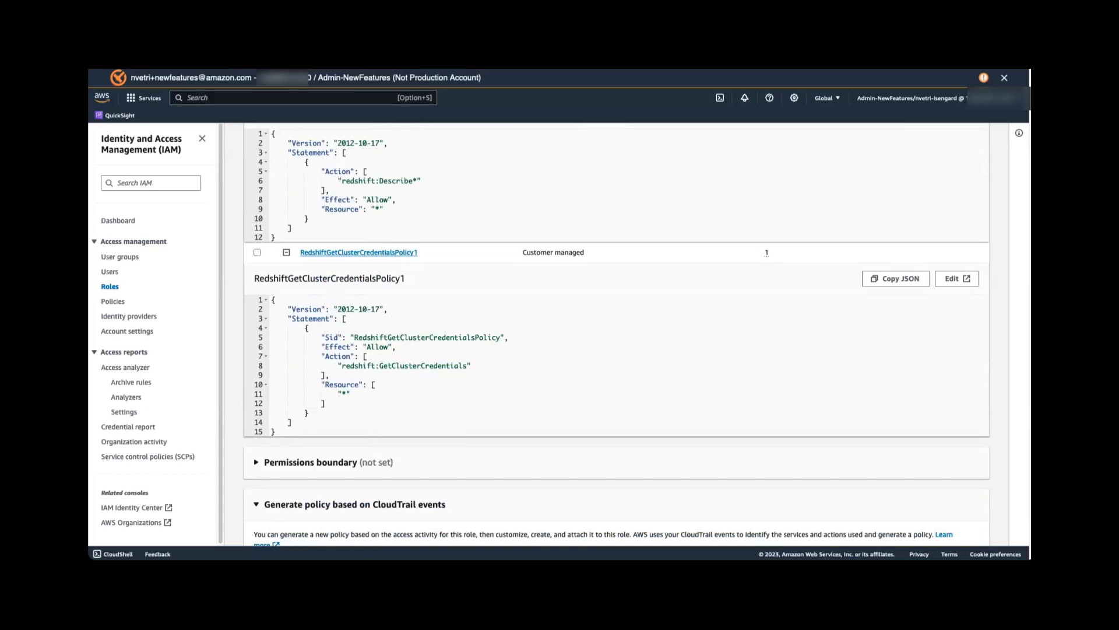
- Switch from the role's policies to Visual Studio Code and examine the data source JSON's account, ID, name, type and Redshift connection settings
scroll(427, 335, "up", 5)
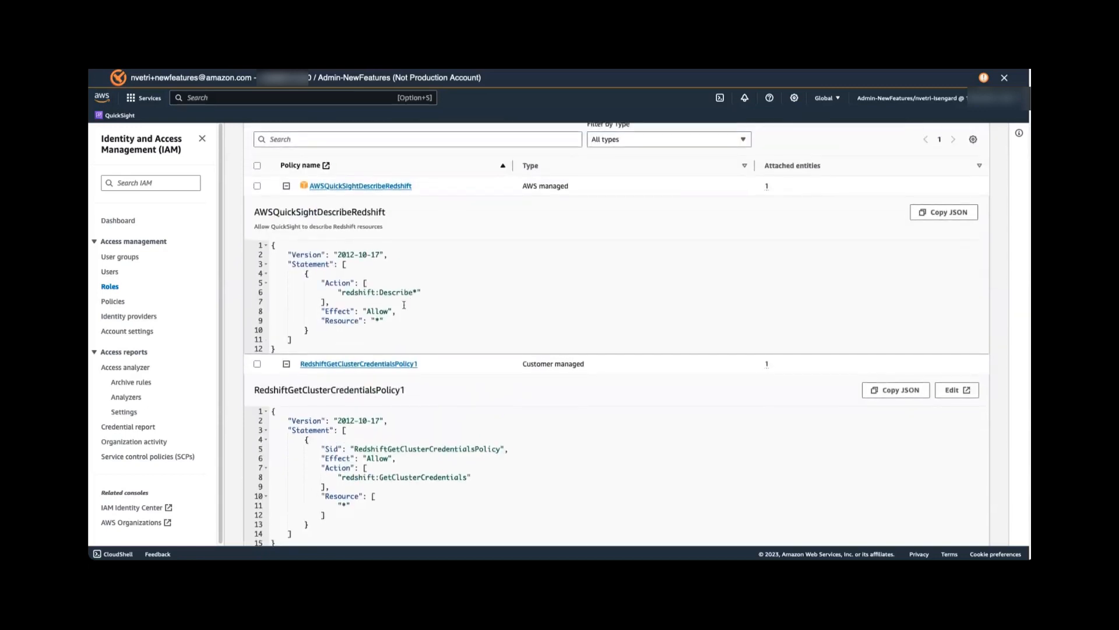
scroll(365, 337, "down", 2)
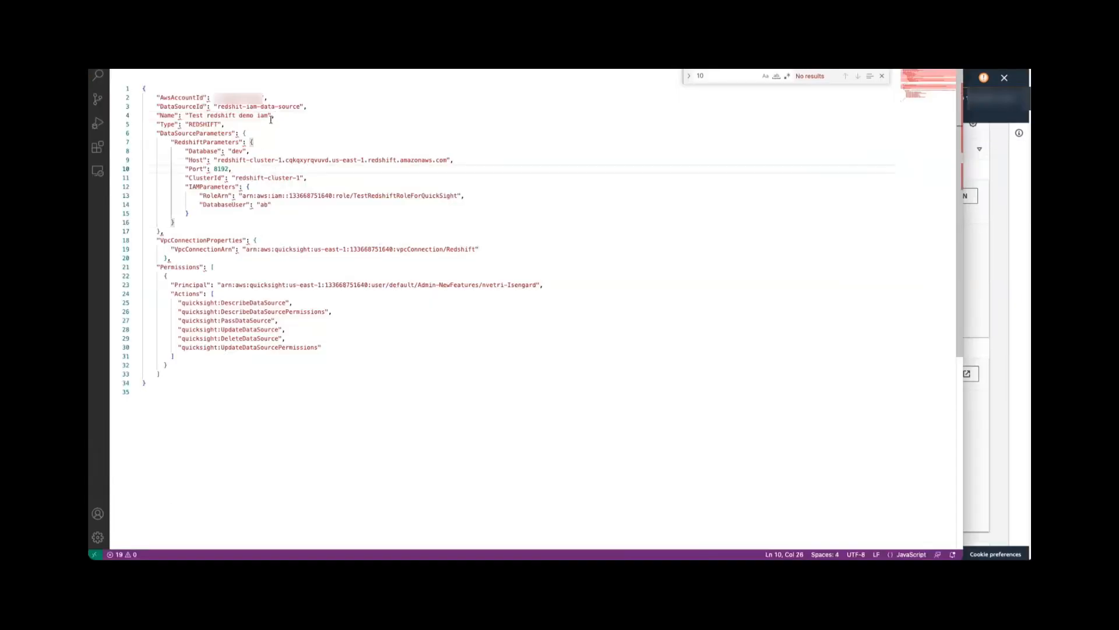
left_click(270, 117)
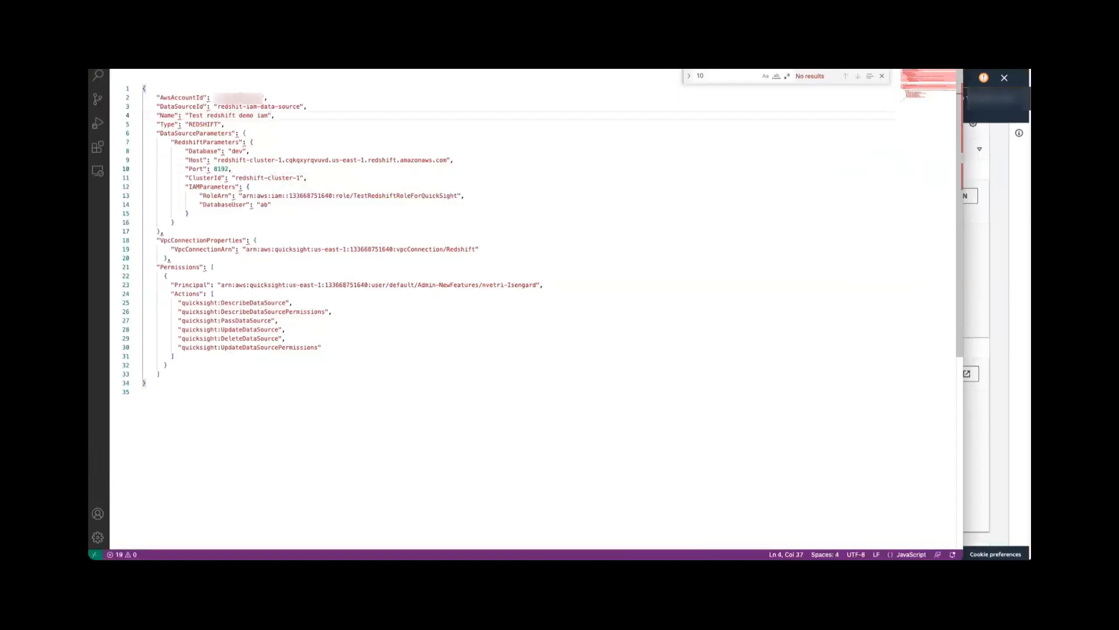
left_click(157, 89)
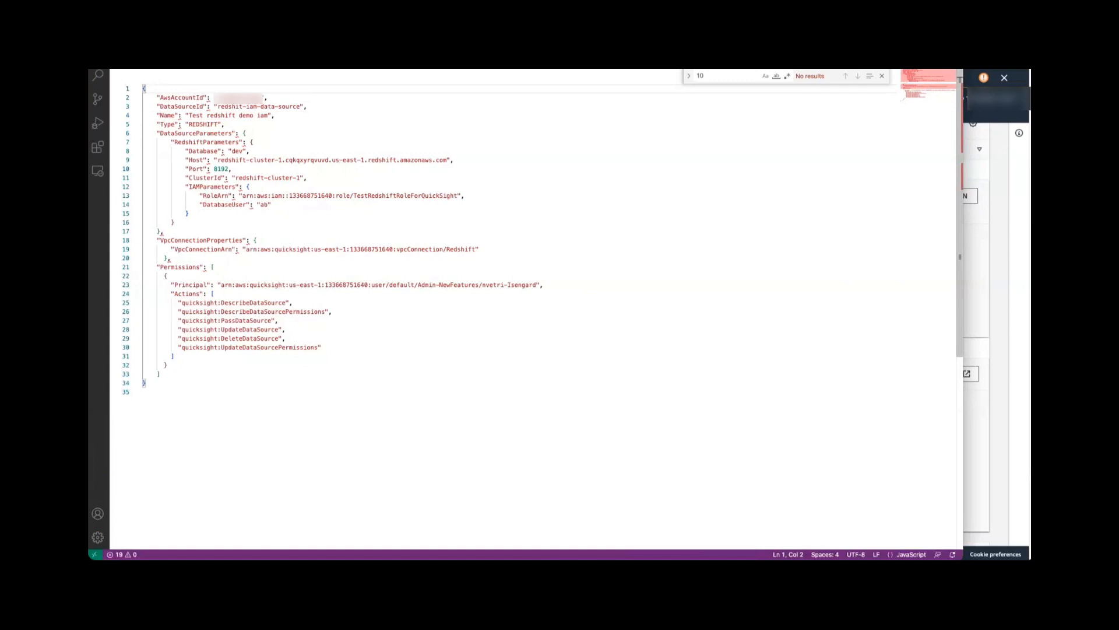
left_click(169, 98)
left_click(245, 134)
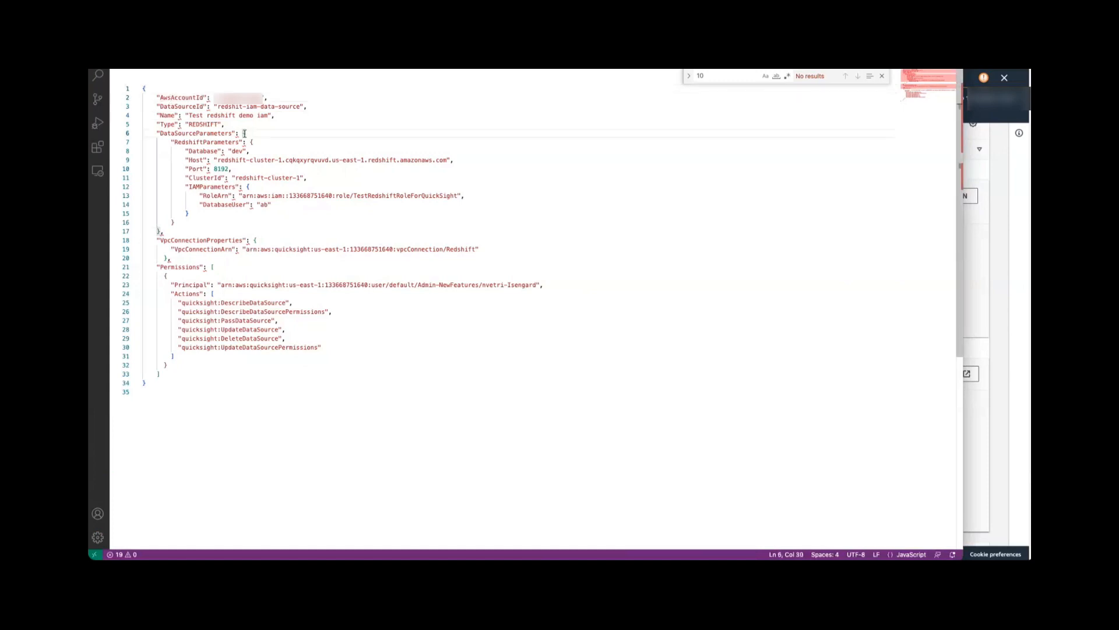
left_click_drag(250, 160, 232, 168)
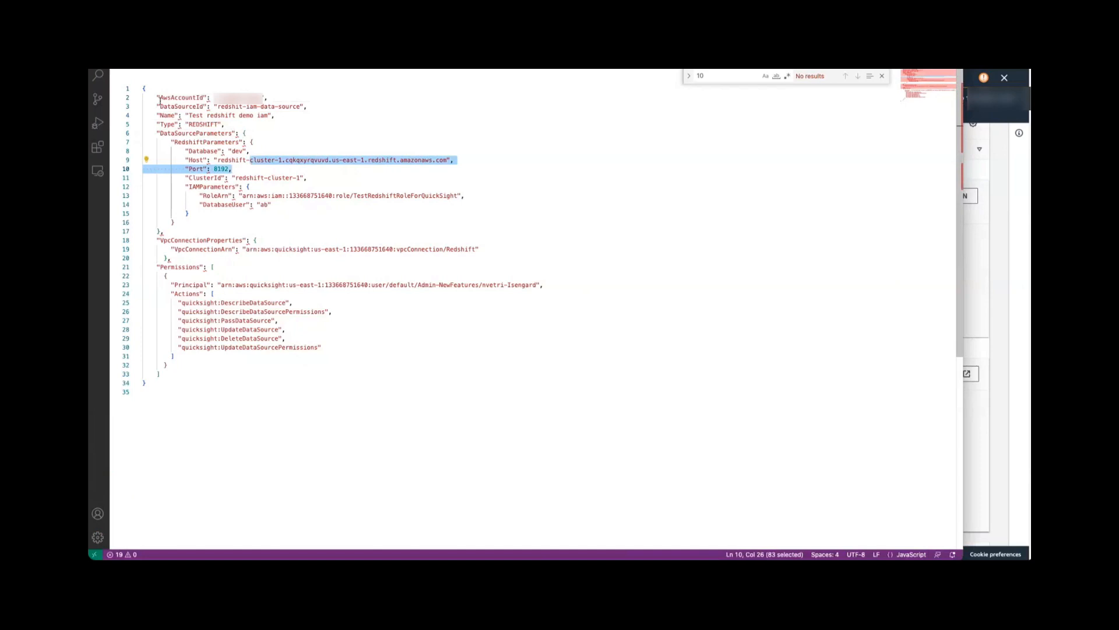
left_click_drag(159, 97, 246, 133)
left_click(246, 134)
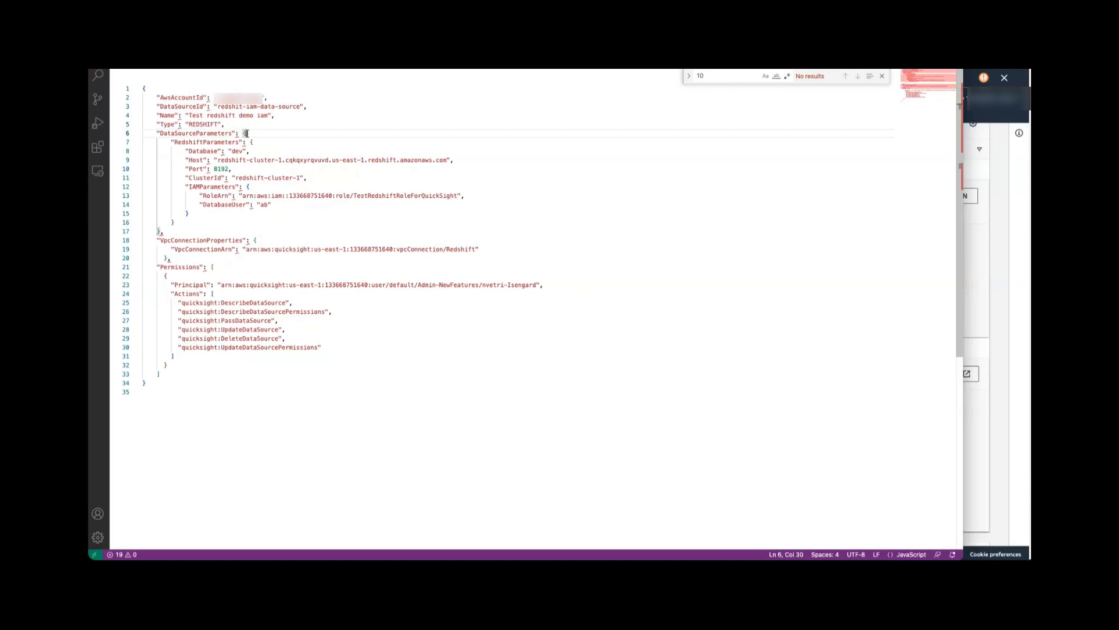
- Examine the IAMParameters block and check its TestRedshiftRoleForQuickSight role against the role in the IAM console
left_click(186, 186)
left_click_drag(186, 186, 230, 211)
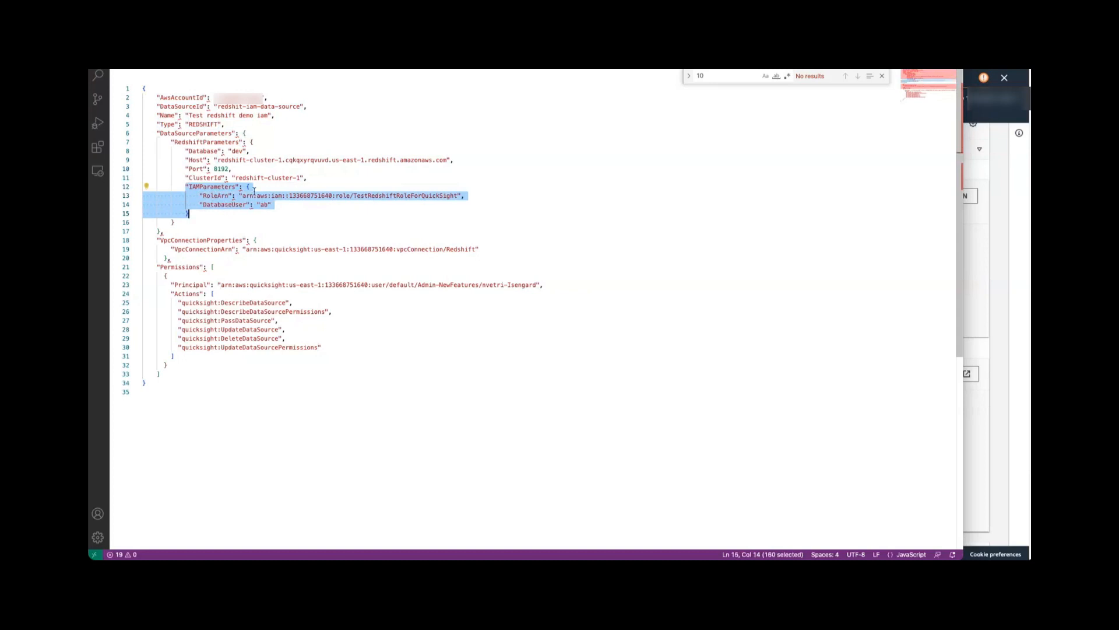
double_click(396, 196)
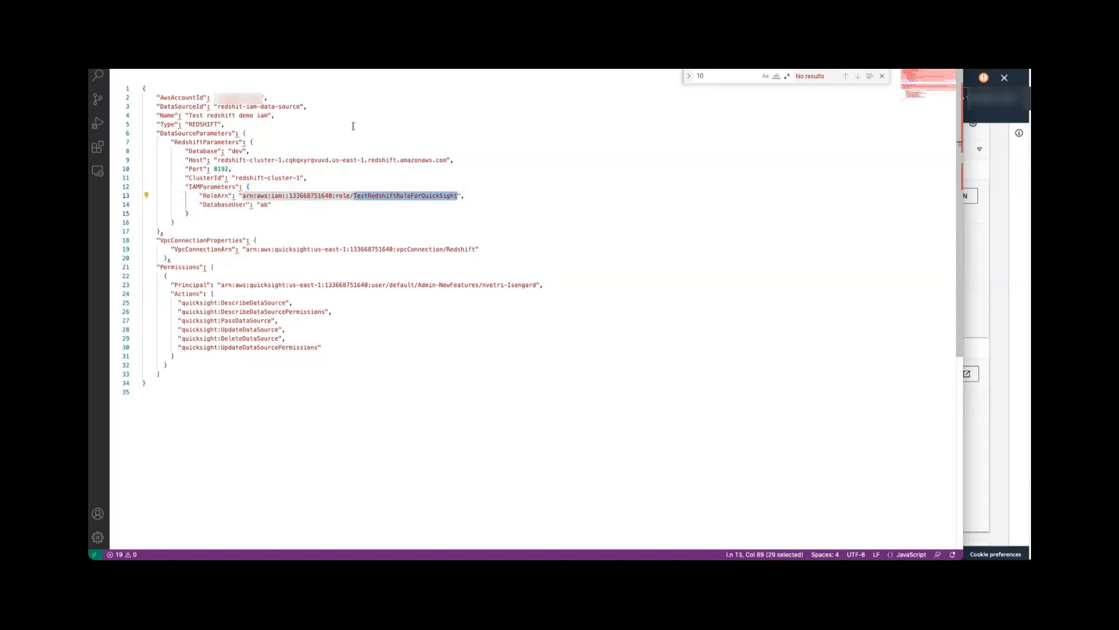
key("super+Tab")
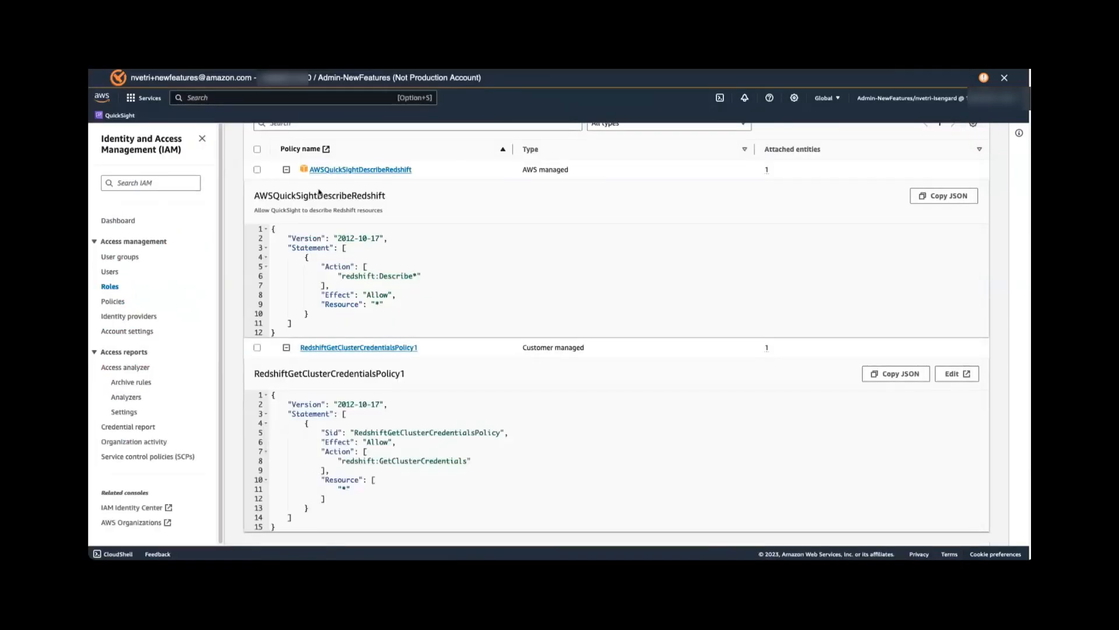
scroll(540, 191, "up", 5)
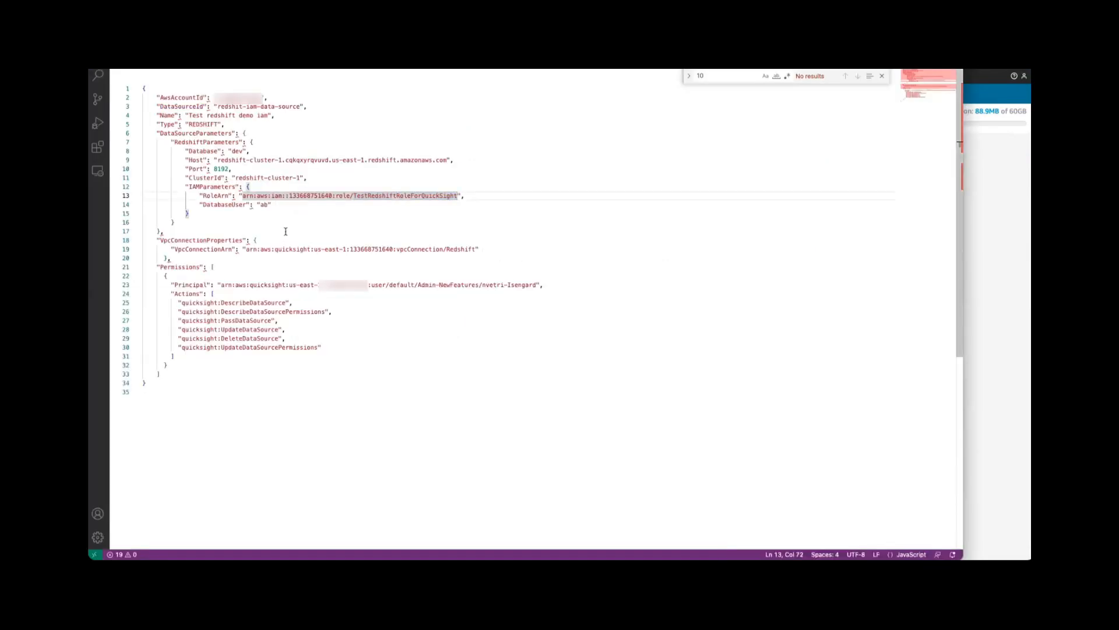
- Return to the data source JSON in Visual Studio Code and examine the VpcConnectionProperties and Permissions blocks
left_click(286, 231)
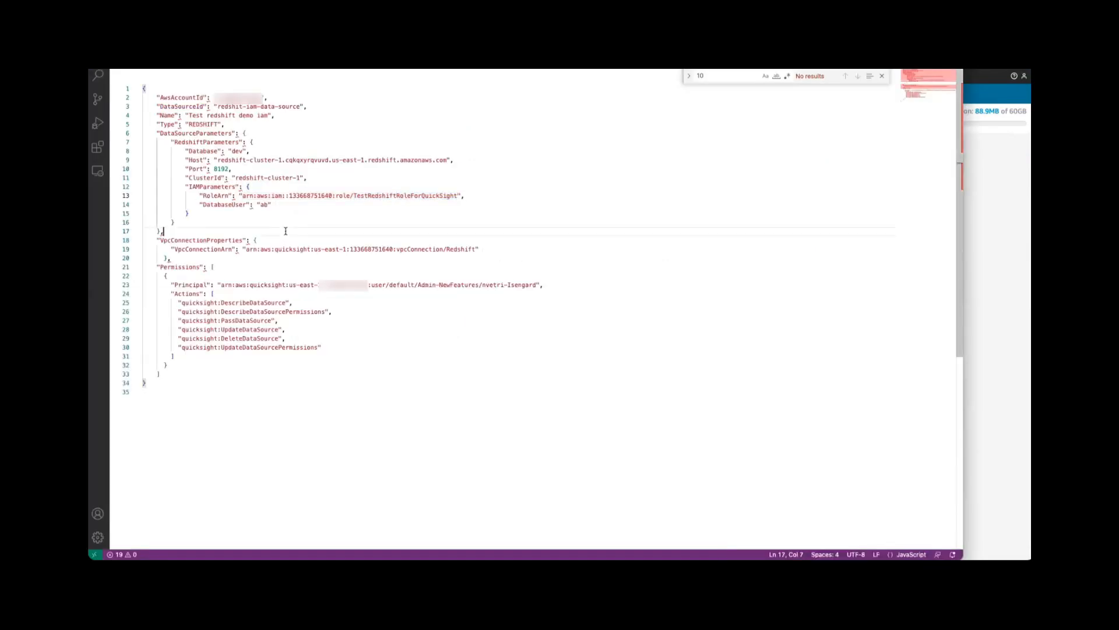
left_click(215, 222)
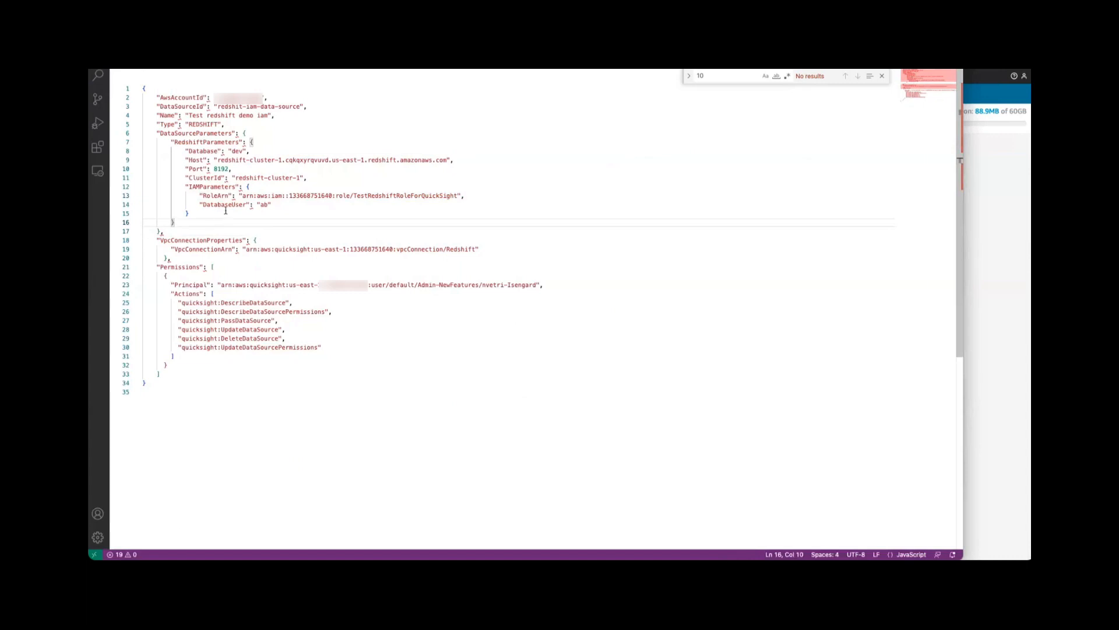
left_click(233, 213)
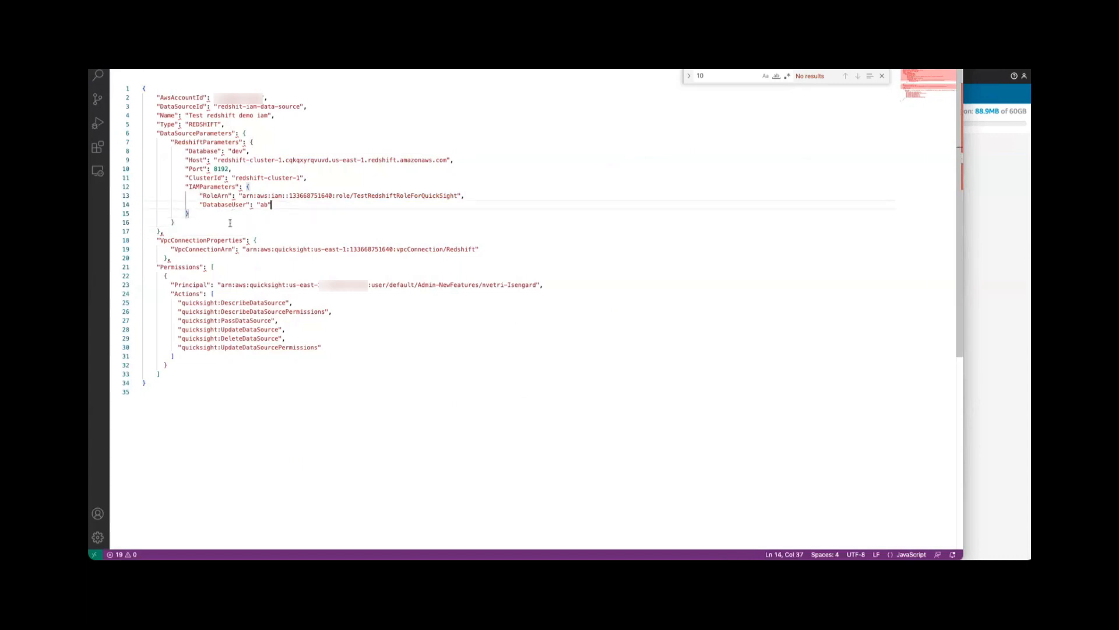
left_click(254, 234)
left_click(256, 240)
left_click_drag(157, 240, 178, 258)
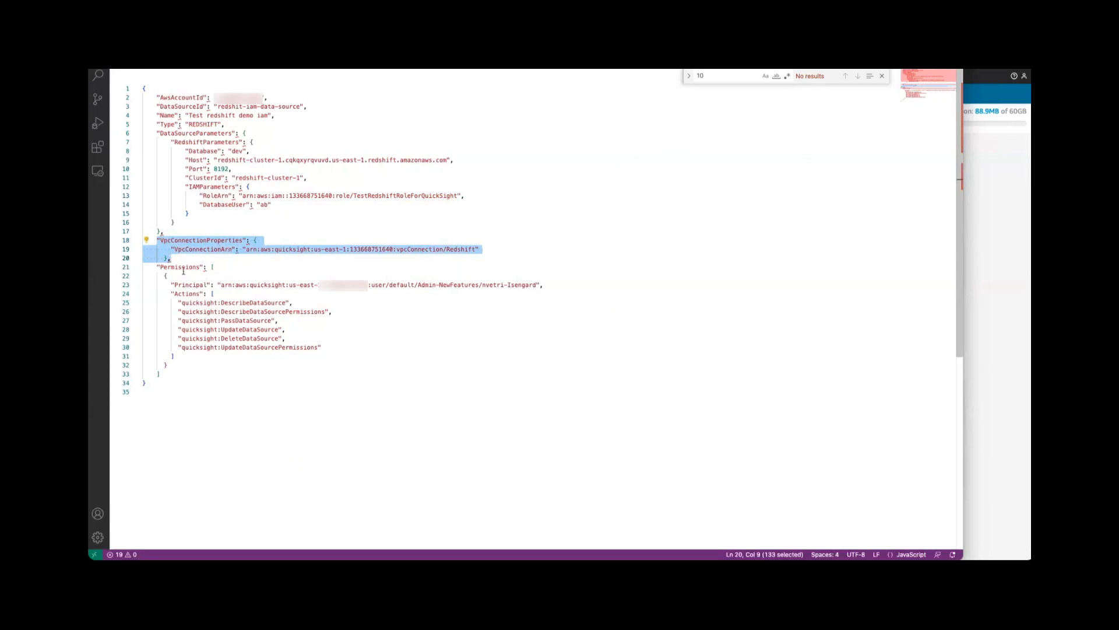
left_click_drag(157, 267, 238, 370)
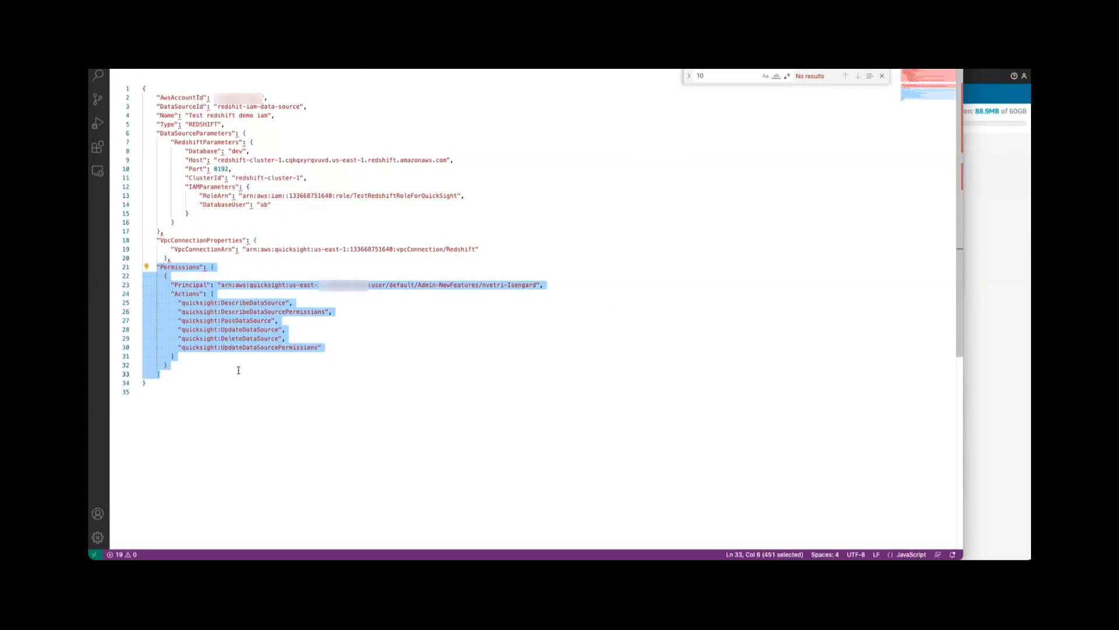
- Examine the RoleArn and DatabaseUser entries inside the IAMParameters block of the data source JSON
left_click(246, 194)
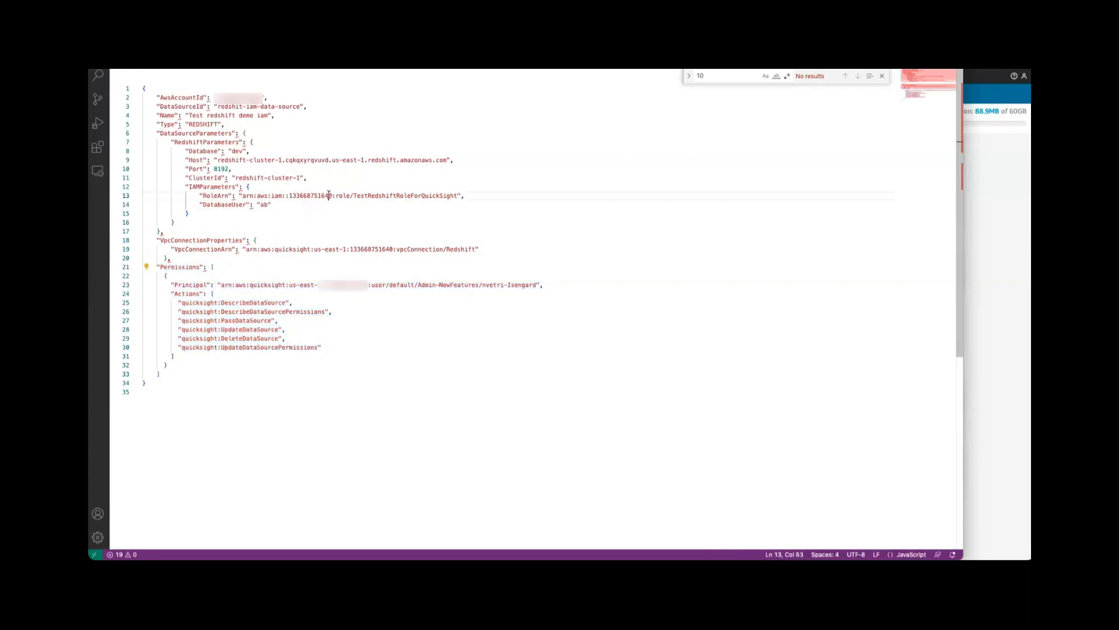
left_click(264, 185)
left_click(211, 187)
double_click(211, 187)
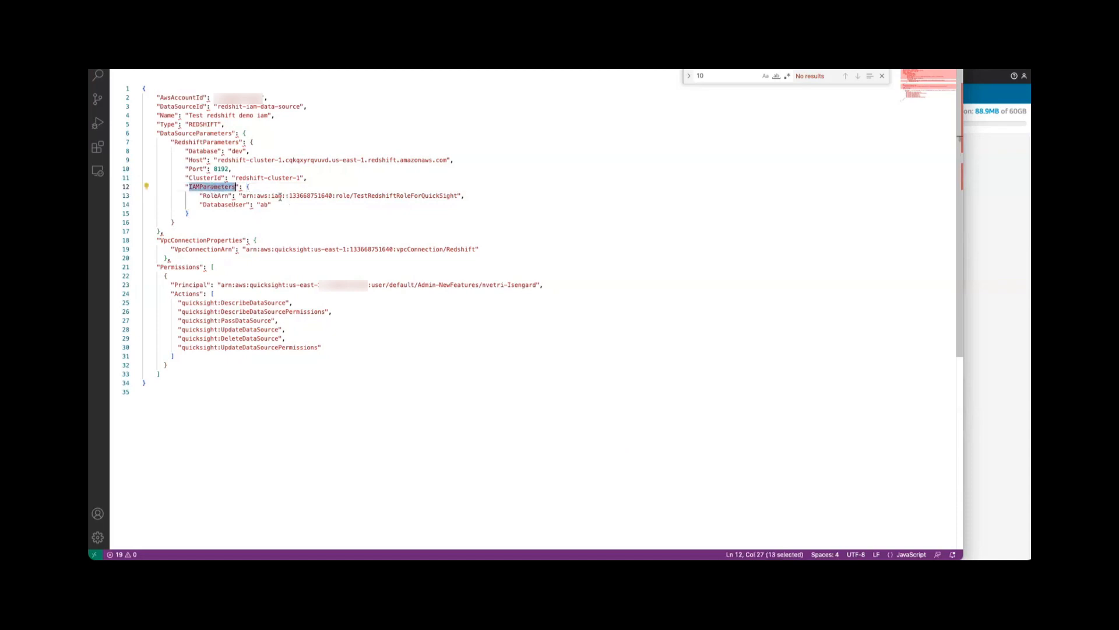
left_click(280, 204)
left_click(282, 205)
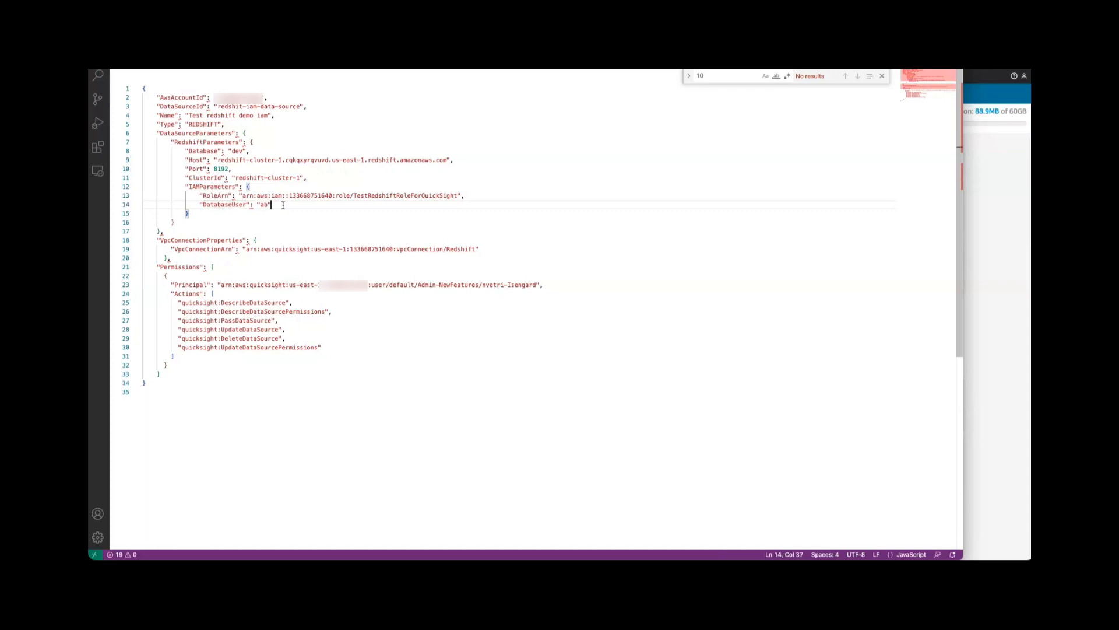
left_click_drag(282, 205, 203, 196)
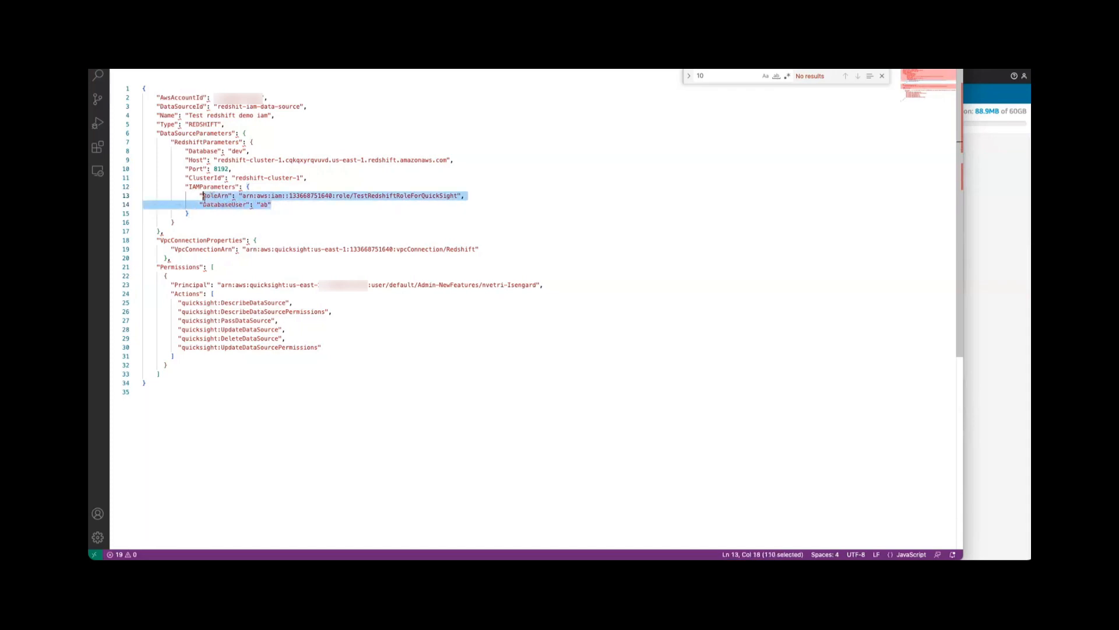
left_click(285, 213)
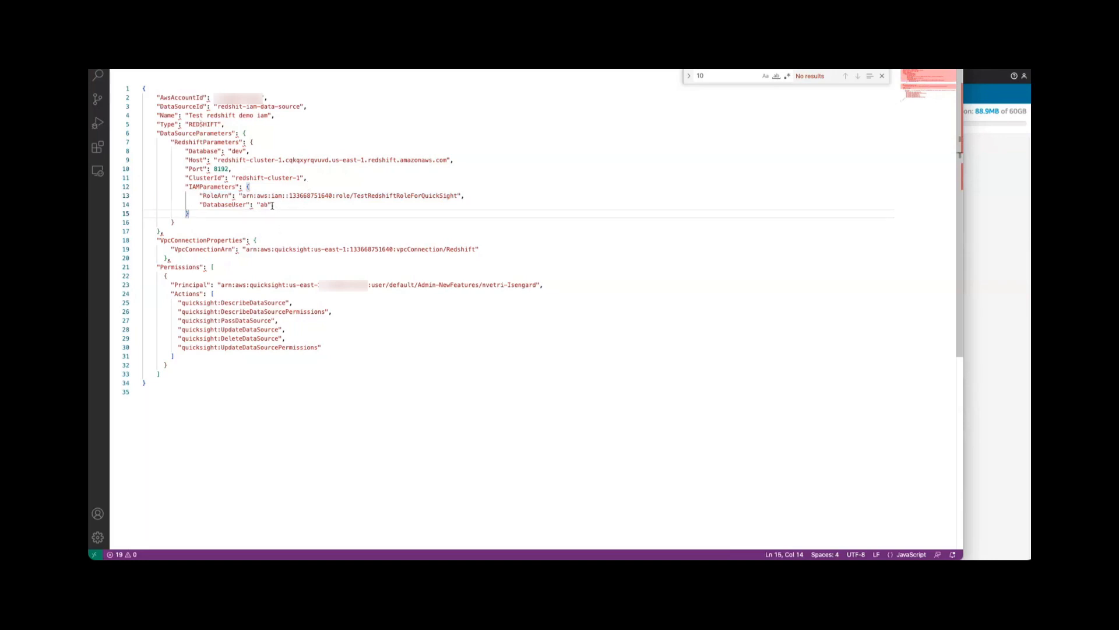
left_click(267, 204)
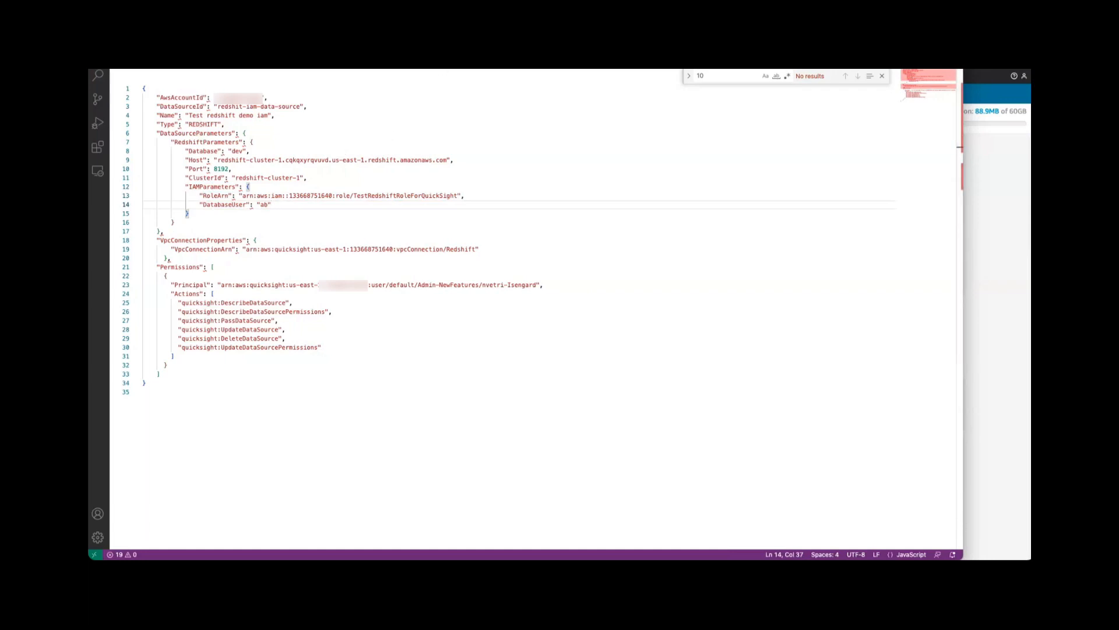
- Open the CLI commands file and examine the aws quicksight create-data-source command that takes redshift-data-source-iam.json as input
key("ctrl+Tab")
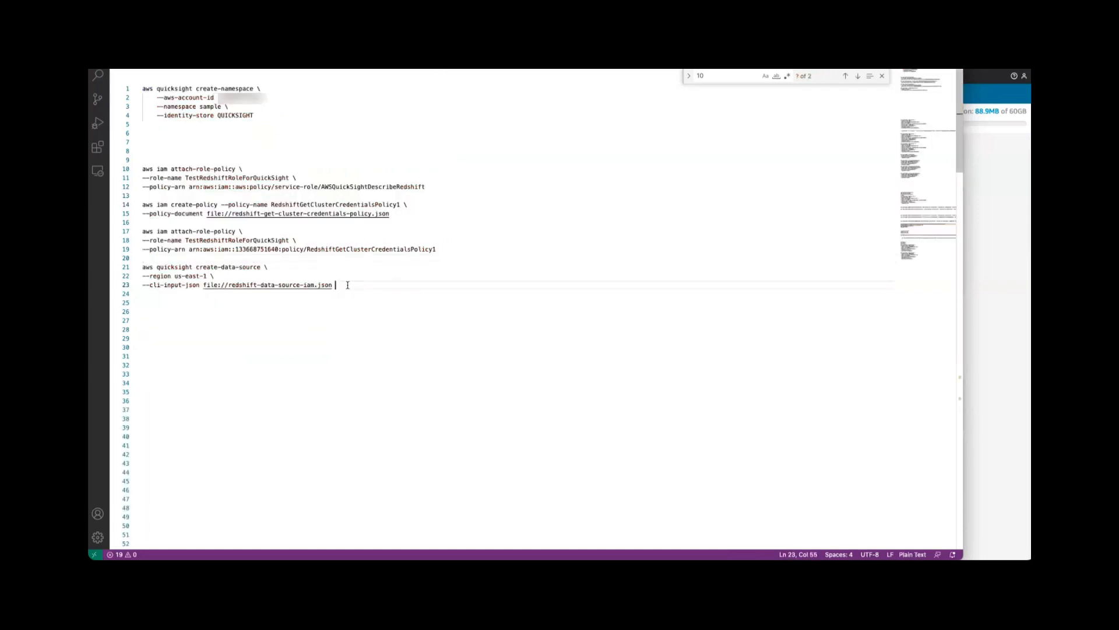
left_click_drag(336, 286, 138, 268)
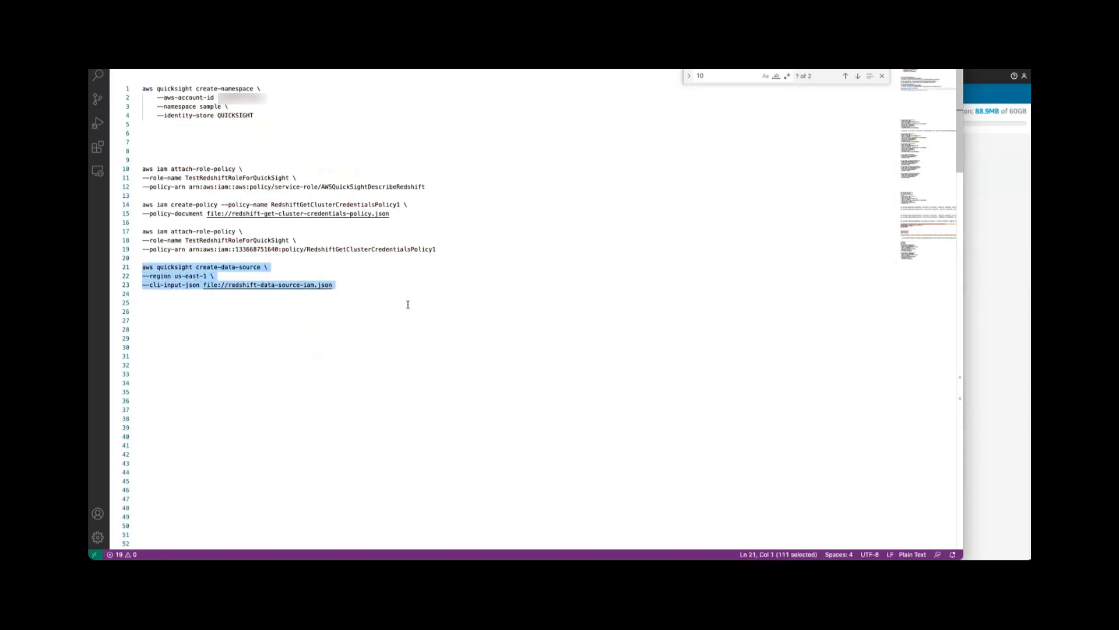
left_click(408, 286)
- In the data source JSON, append "-demo" to the DataSourceId and change the Name to "Test redshift demo iam v2"
key("ctrl+Tab")
key("ctrl+Tab")
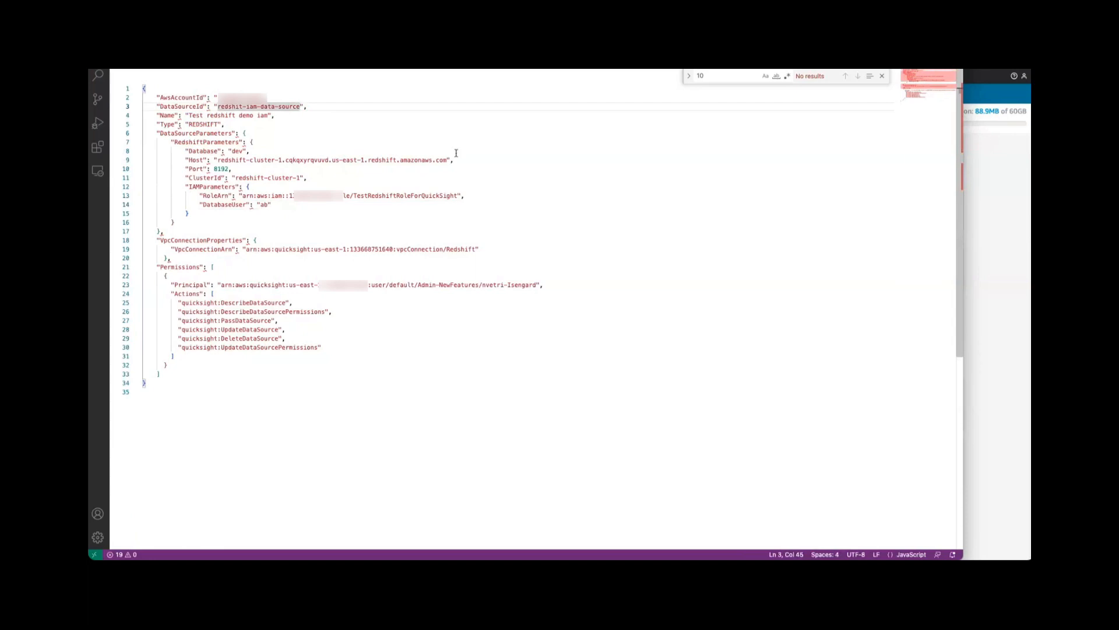
key("Right")
type("-")
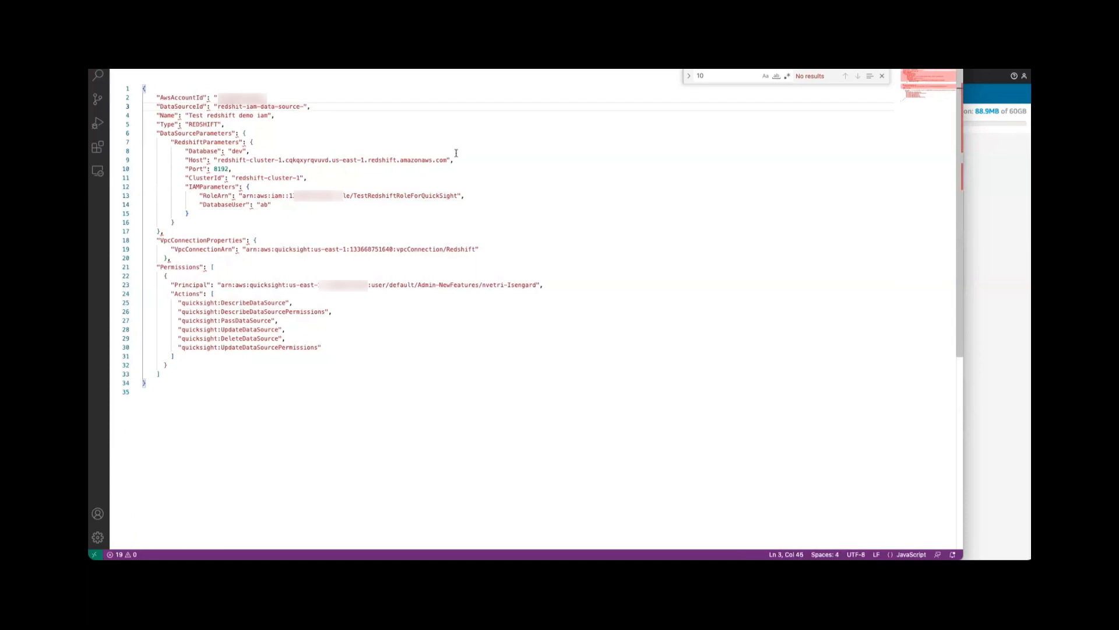
type("demo")
left_click(269, 115)
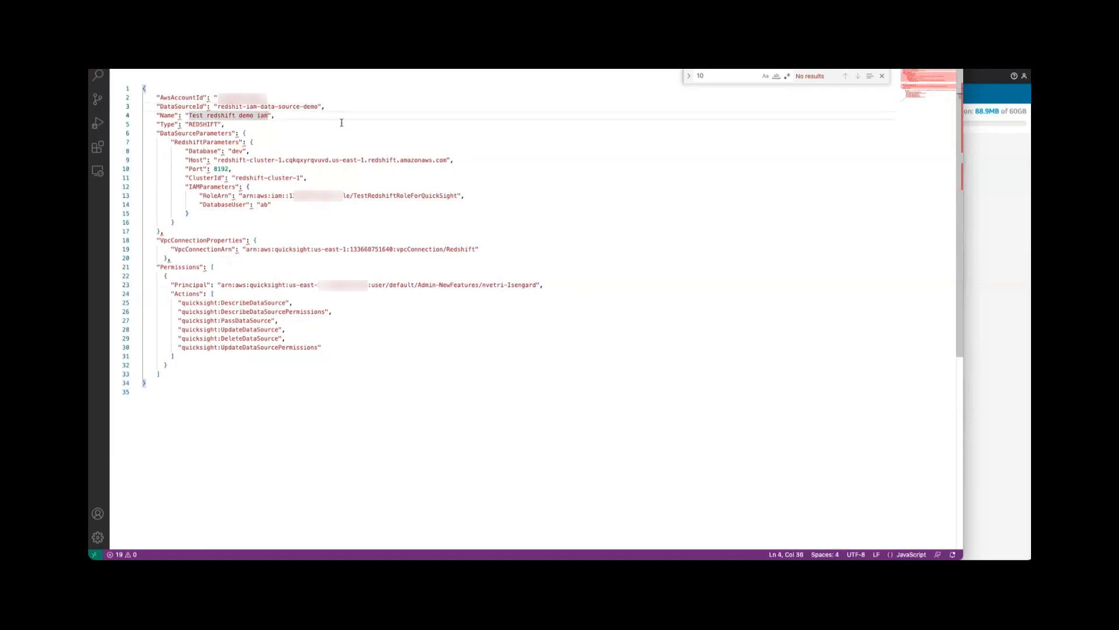
type("v2")
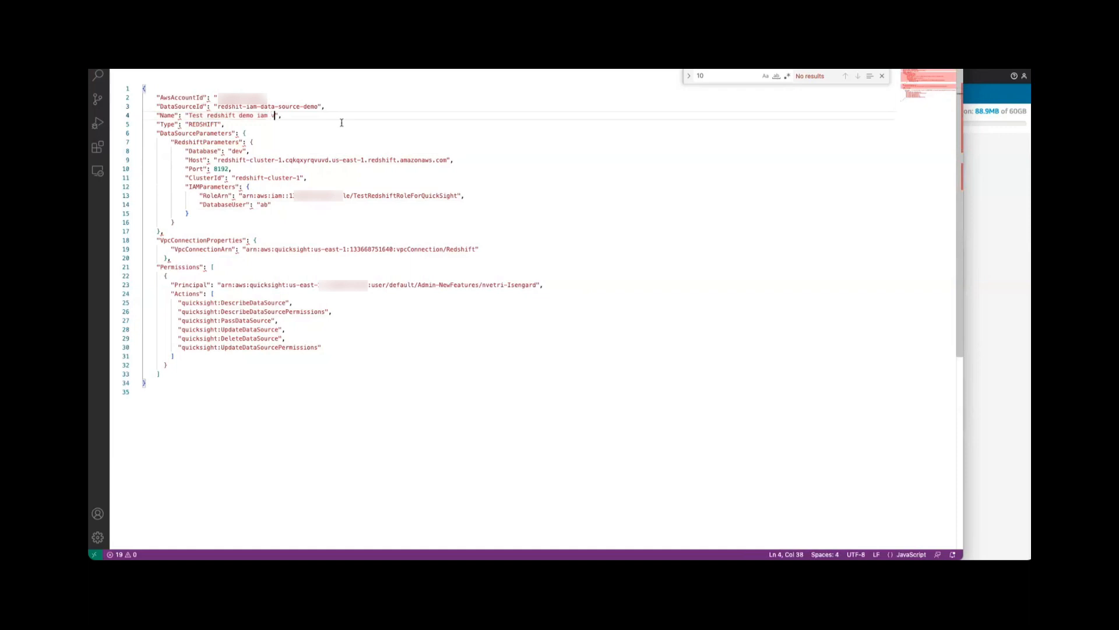
left_click(298, 119)
left_click(358, 140)
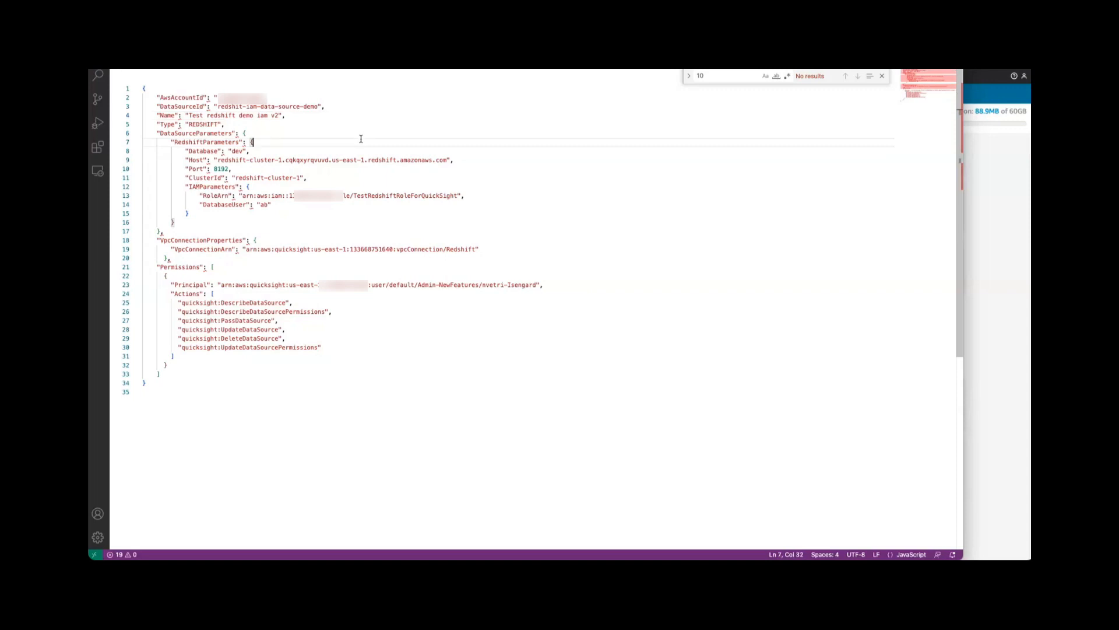
left_click(293, 117)
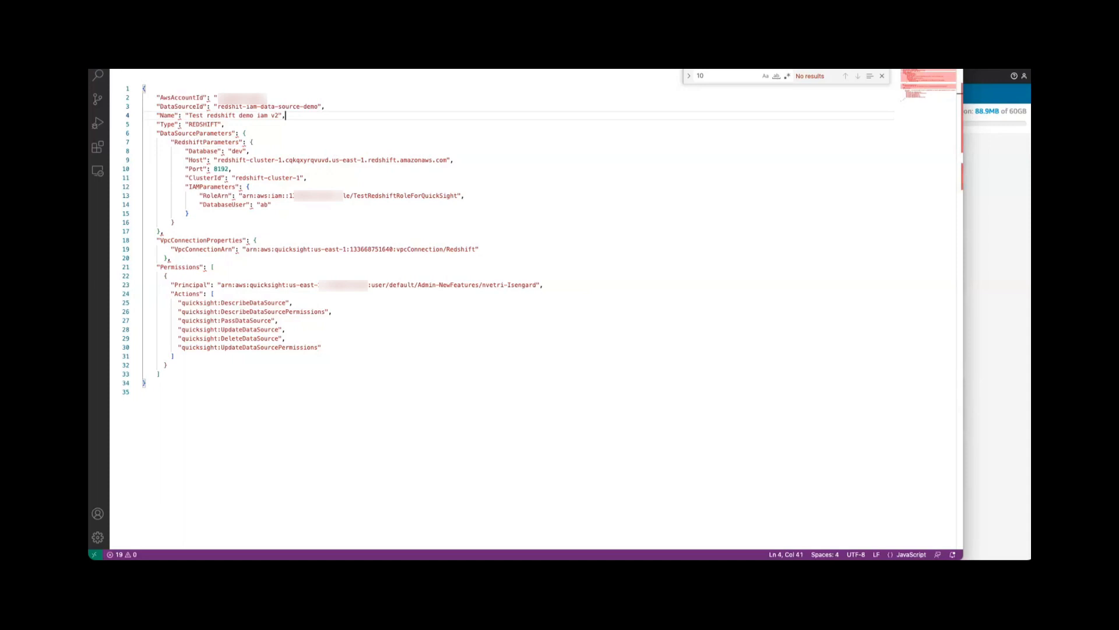
- Switch to AWS CloudShell and open a new file named test-redshift-data-source-v2.json in vi
key("super+Tab")
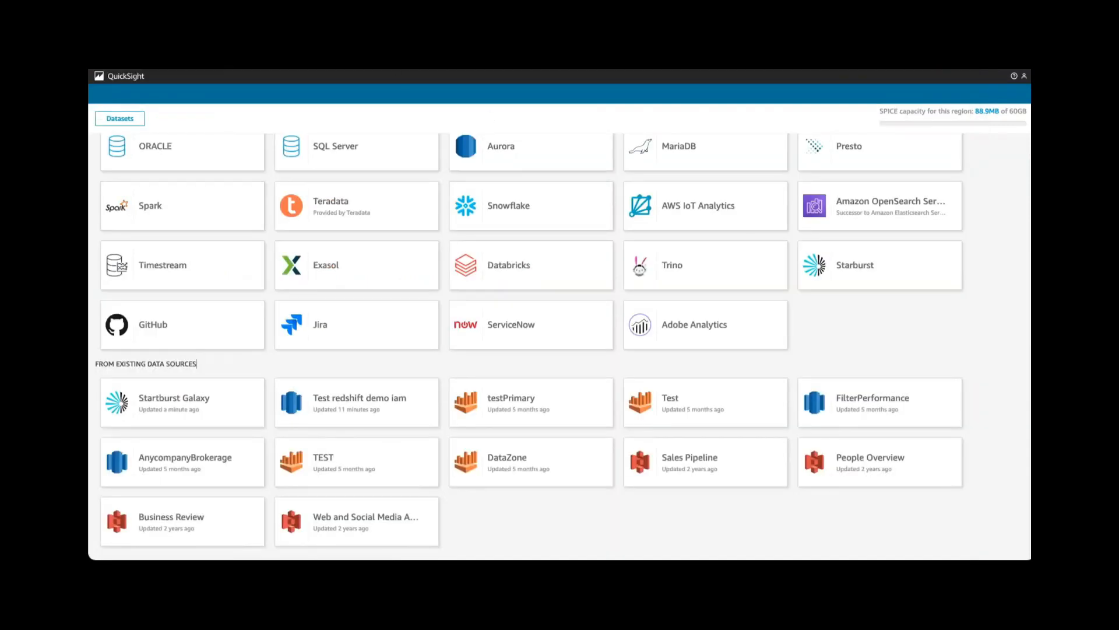
key("ctrl+Tab")
left_click(749, 280)
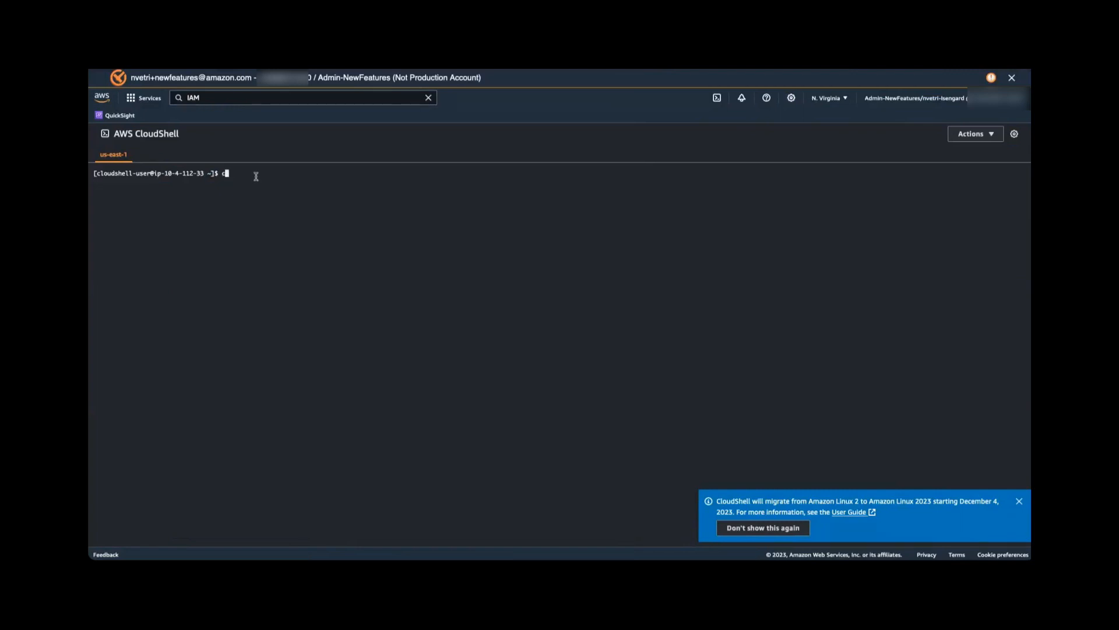
type("vi")
type("test-redshift-data-source.json")
key("Left")
key("Left")
key("Left")
key("Left")
key("Left")
type("-v2")
key("Return")
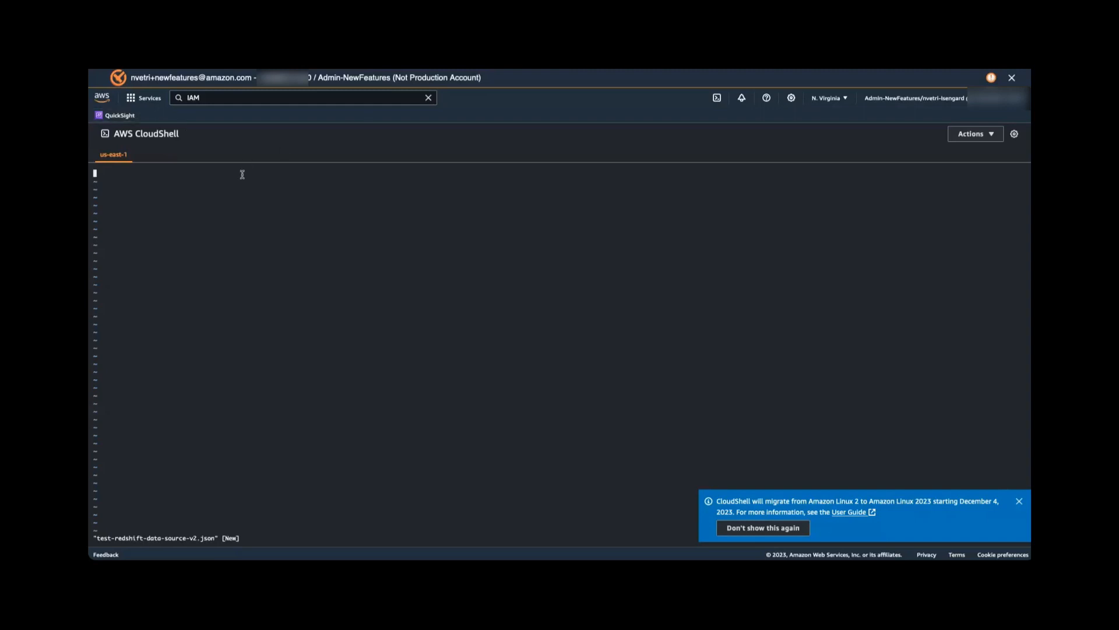
- Copy the entire data source JSON from the code editor and paste it into the empty vi file in CloudShell
type("i{")
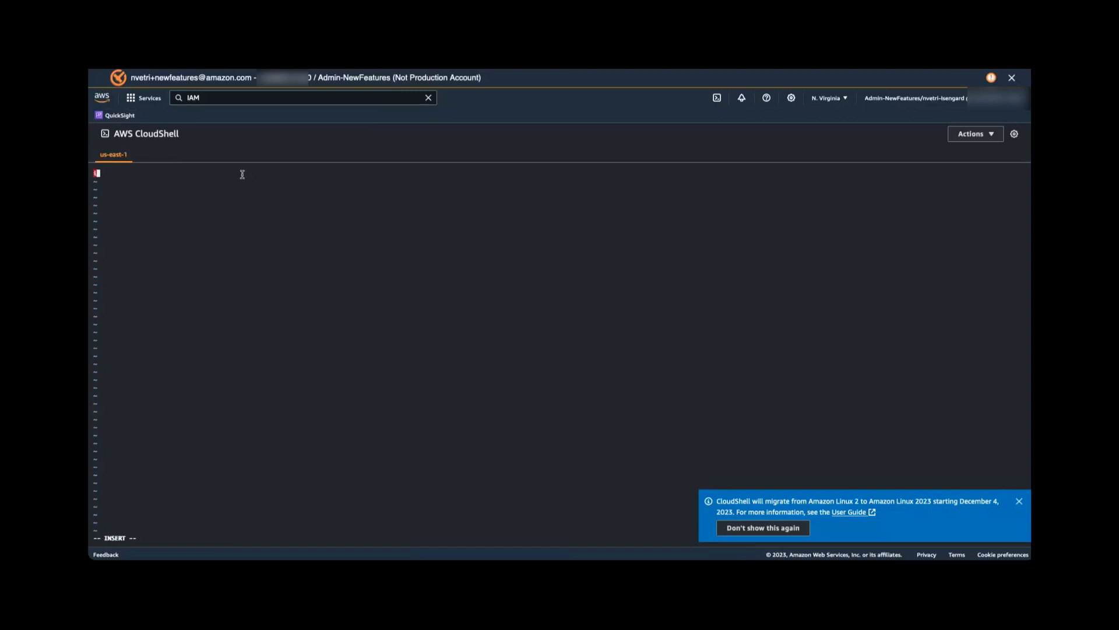
key("BackSpace")
key("super+Tab")
left_click(374, 151)
left_click(382, 239)
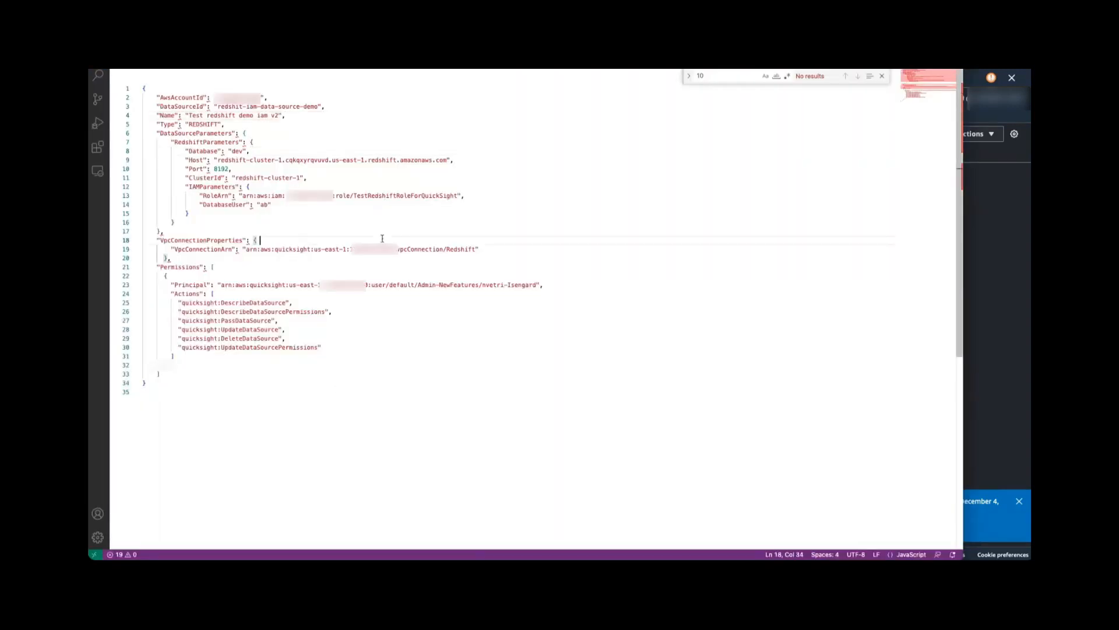
left_click_drag(160, 385, 126, 86)
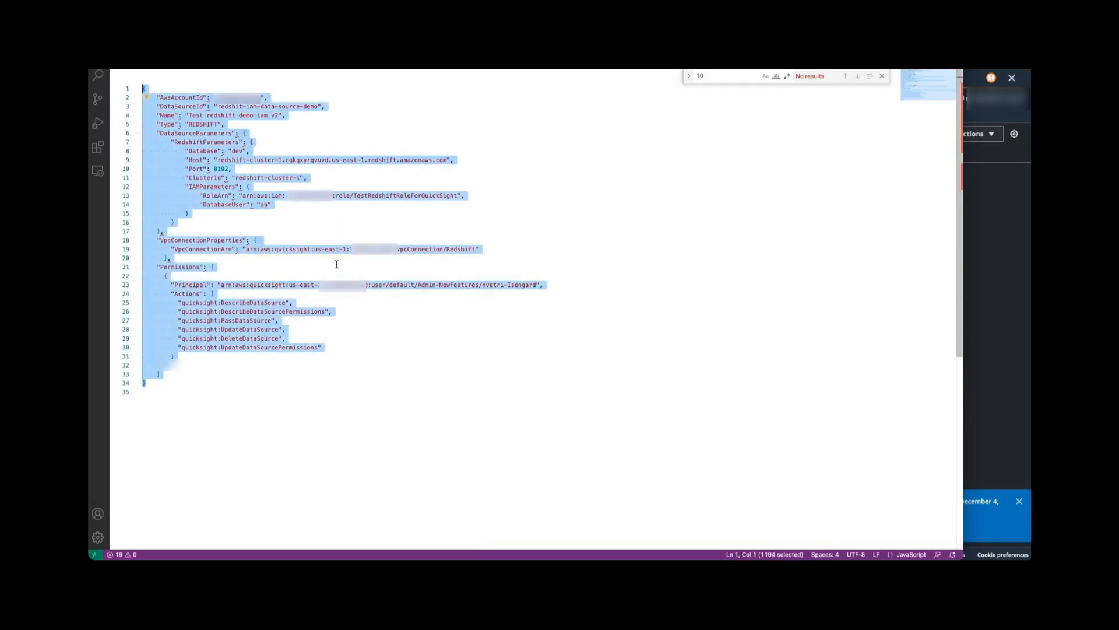
key("super+Tab")
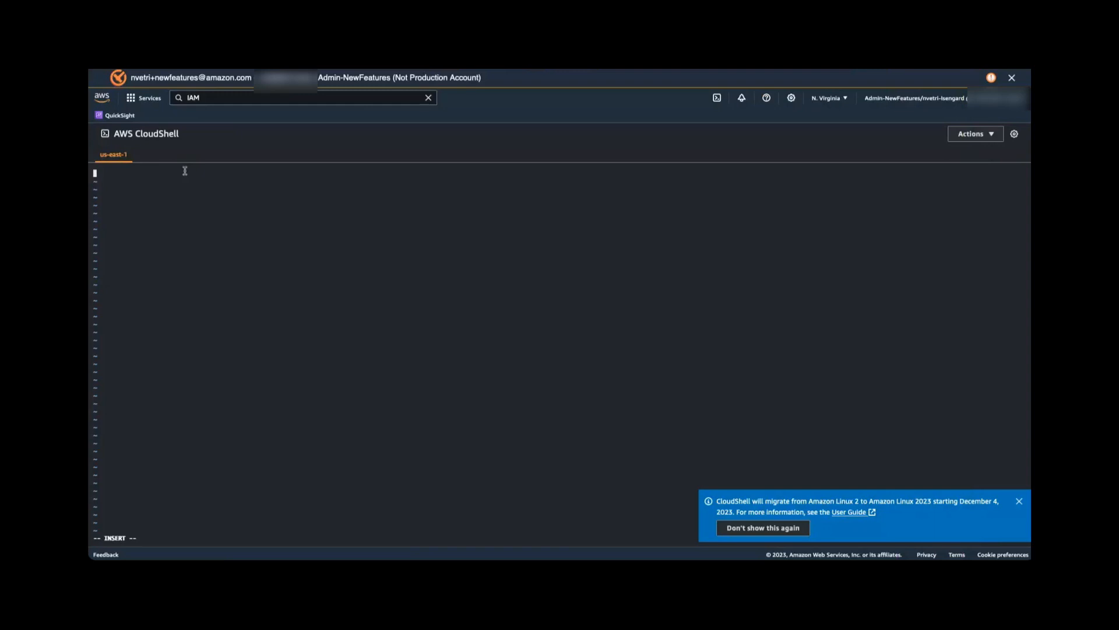
key("super+v")
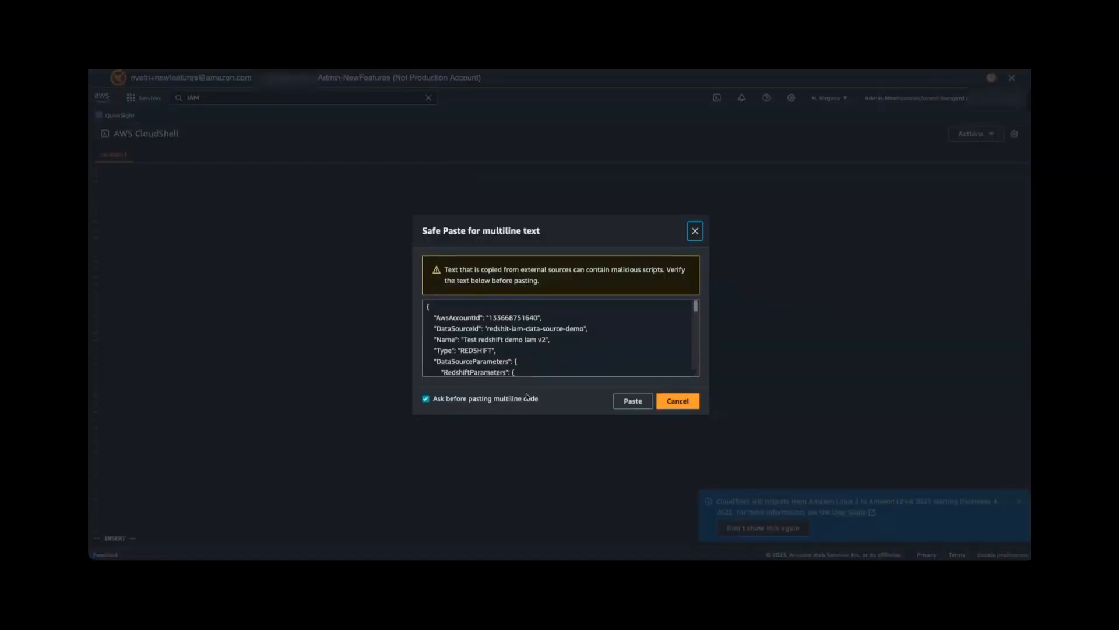
left_click(633, 400)
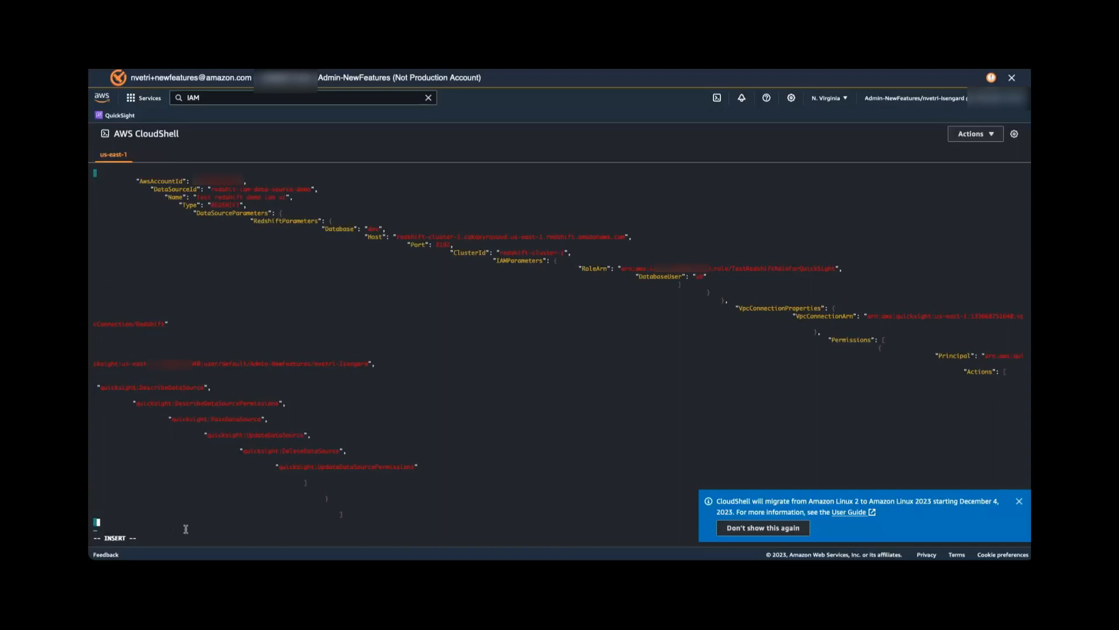
- Save test-redshift-data-source-v2.json and quit vi
key("Escape")
type(":wq")
key("Return")
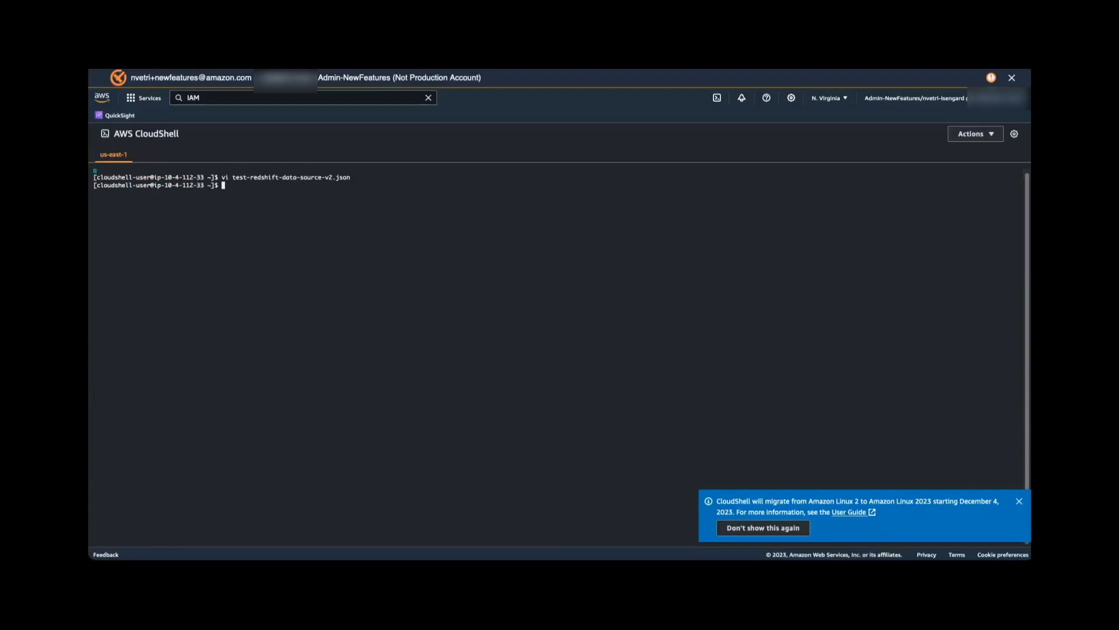
- In the CLI commands file, set the create-data-source command's --cli-input-json value to file://test-redshift-data-source-v2.json, copying the file name from CloudShell
key("super+Tab")
key("ctrl+Tab")
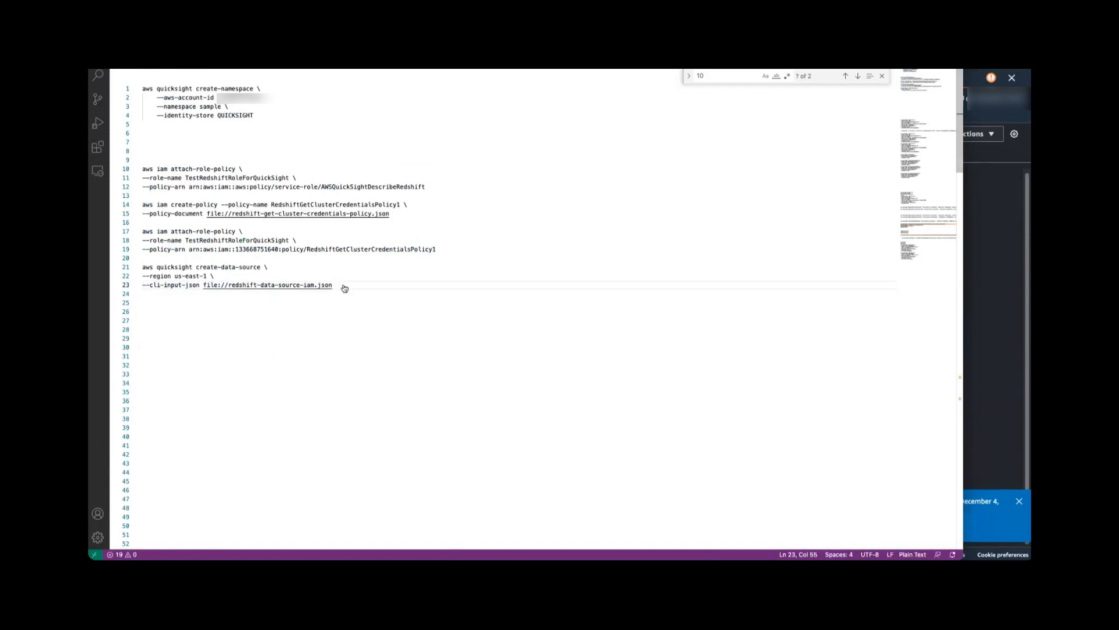
key("super+Tab")
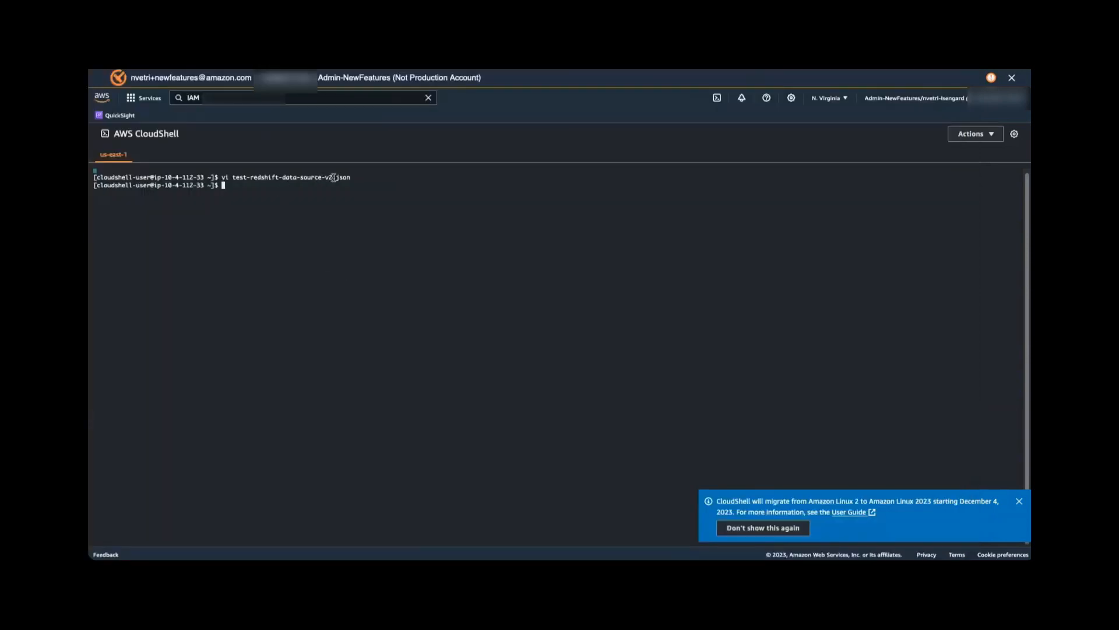
left_click_drag(350, 178, 233, 177)
key("super+c")
key("super+Tab")
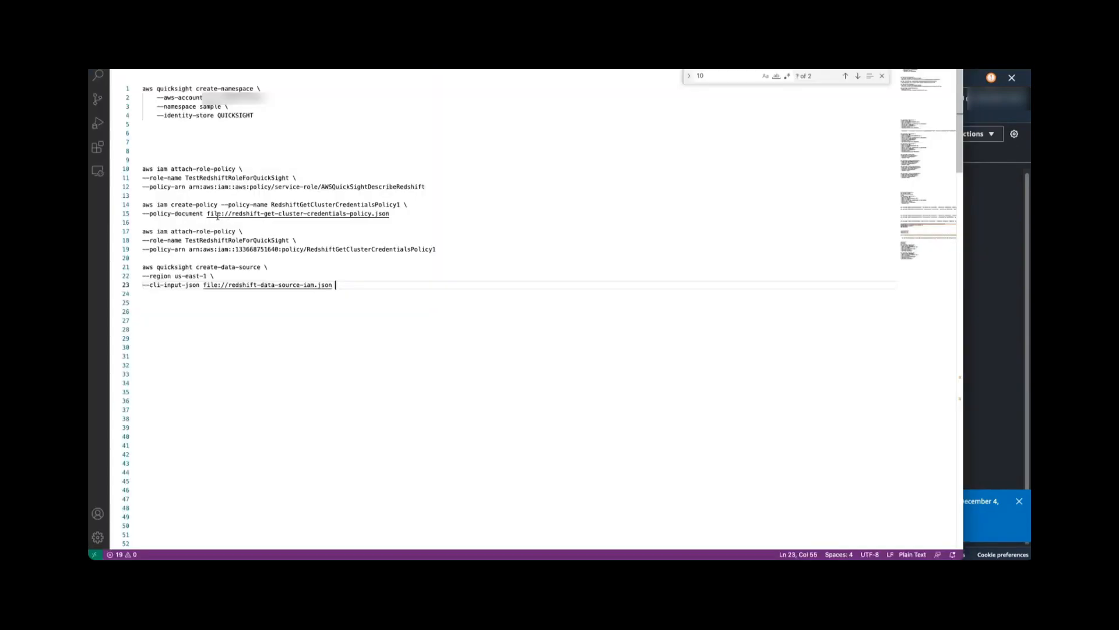
left_click_drag(332, 285, 334, 285)
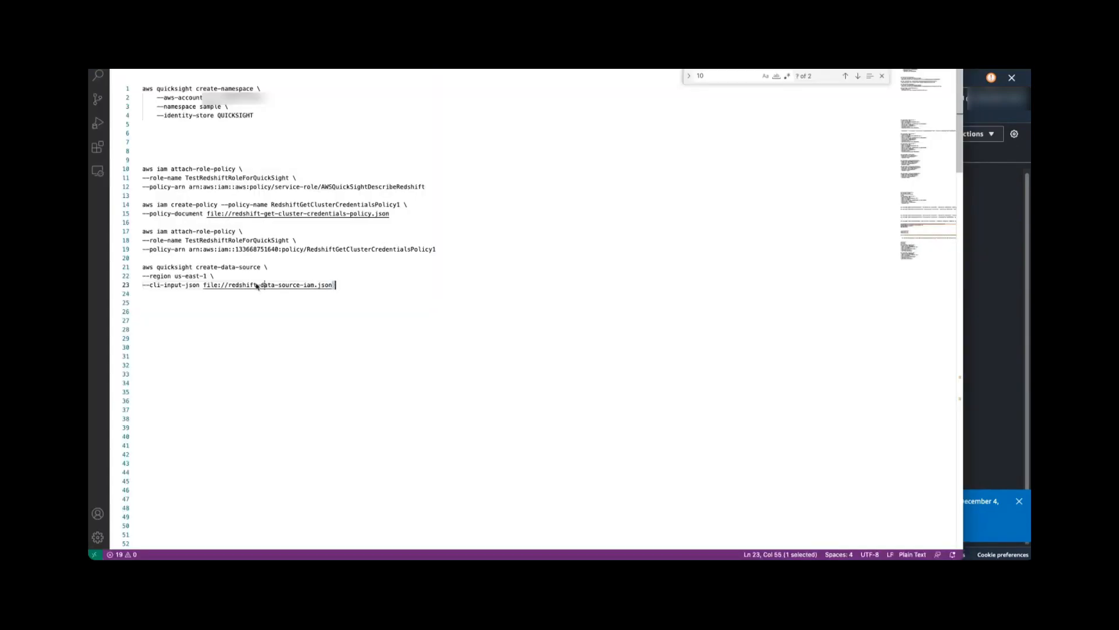
left_click(337, 285)
key("BackSpace")
key("BackSpace")
key("BackSpace")
key("BackSpace")
key("BackSpace")
key("BackSpace")
key("BackSpace")
key("BackSpace")
key("BackSpace")
key("BackSpace")
key("BackSpace")
key("BackSpace")
key("BackSpace")
key("BackSpace")
key("BackSpace")
key("BackSpace")
key("BackSpace")
key("BackSpace")
key("BackSpace")
key("BackSpace")
key("BackSpace")
key("BackSpace")
key("BackSpace")
key("BackSpace")
key("BackSpace")
key("BackSpace")
key("BackSpace")
key("BackSpace")
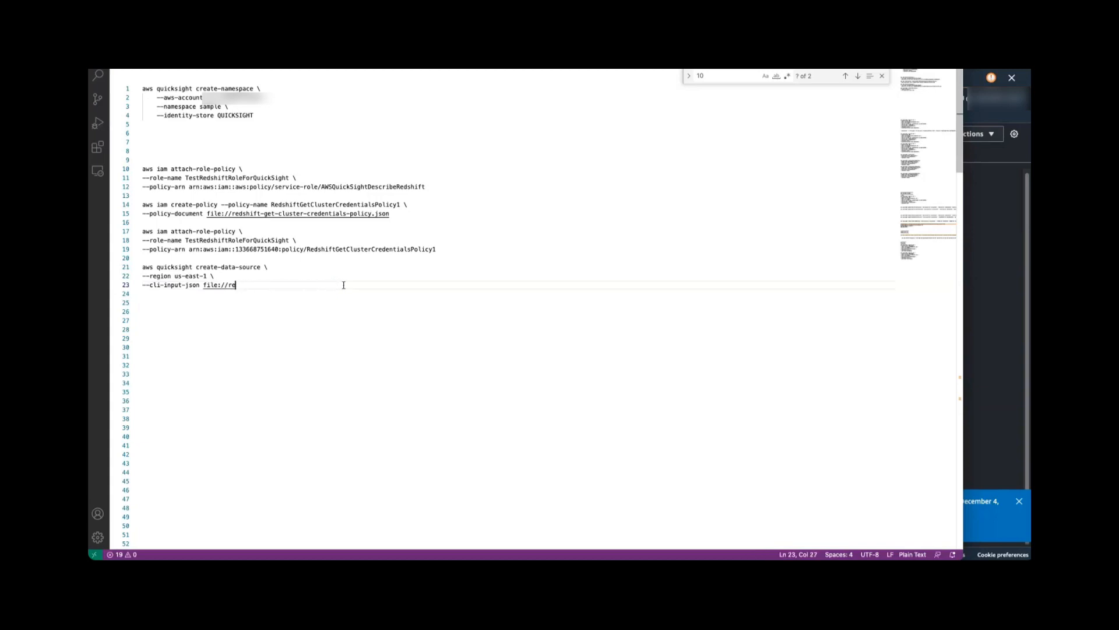
key("super+v")
- Copy the complete aws quicksight create-data-source command for us-east-1 from the commands file and run it in CloudShell
left_click_drag(355, 284, 127, 269)
key("super+c")
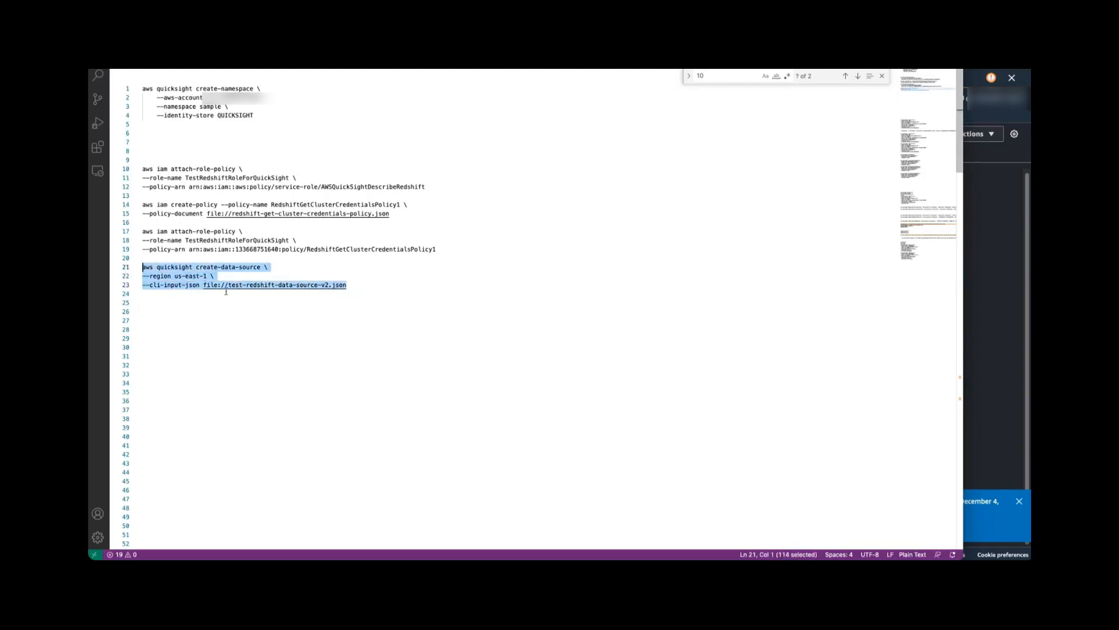
left_click(236, 274)
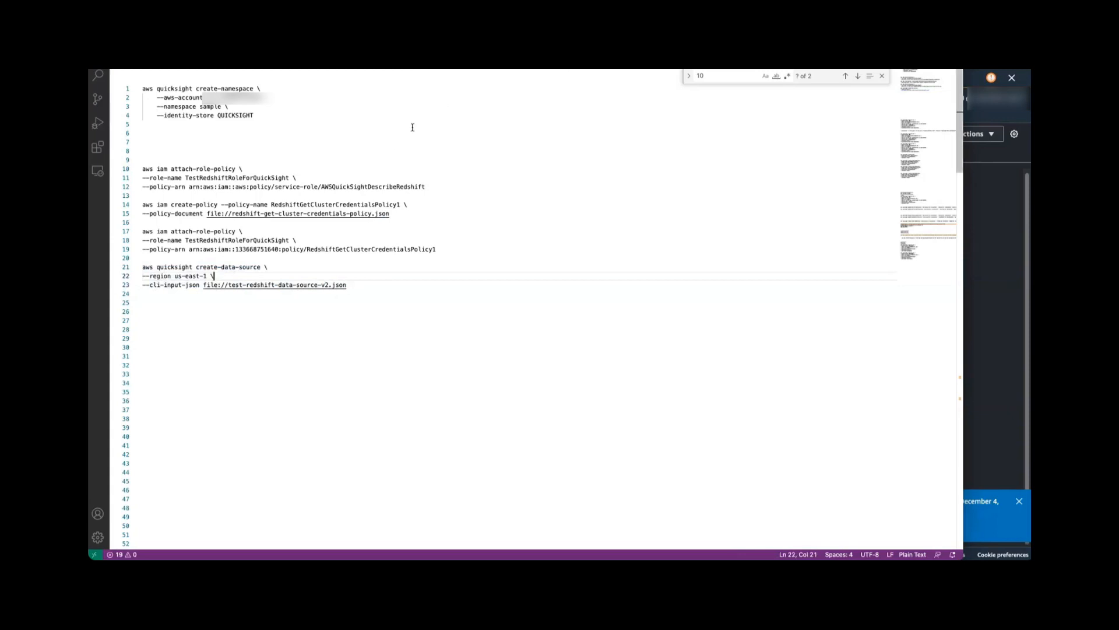
key("super+Tab")
left_click(267, 187)
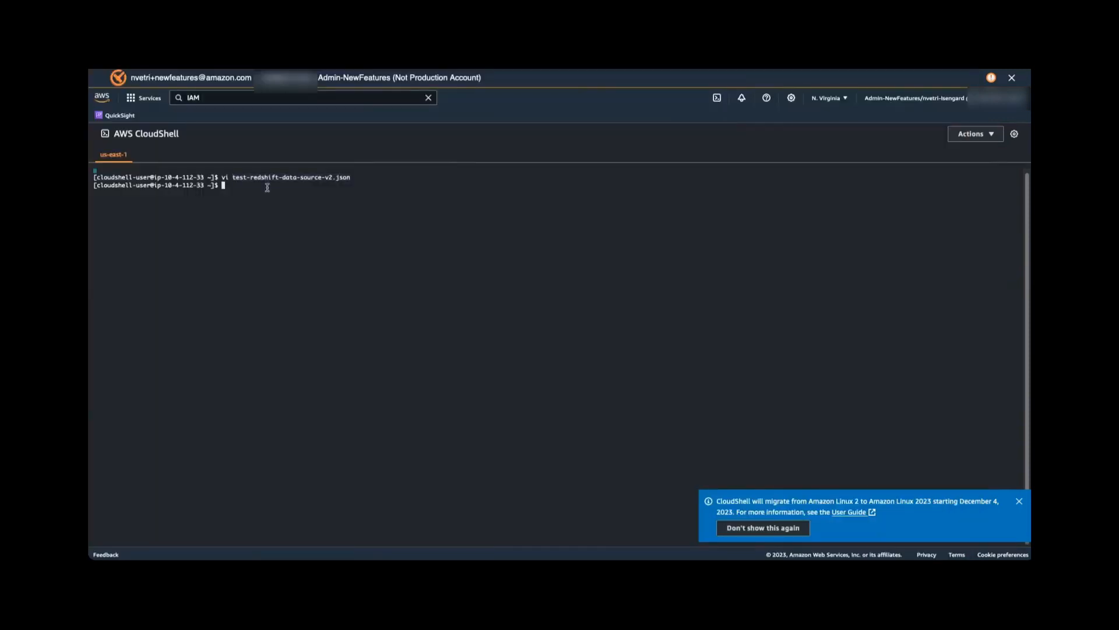
key("ctrl+v")
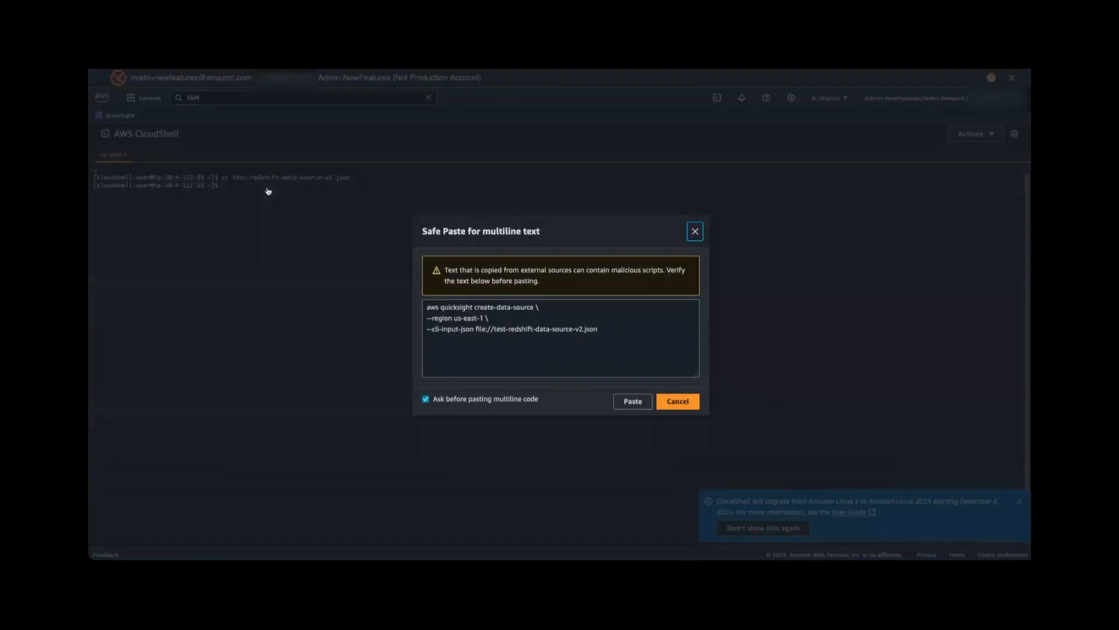
left_click(621, 400)
left_click(381, 208)
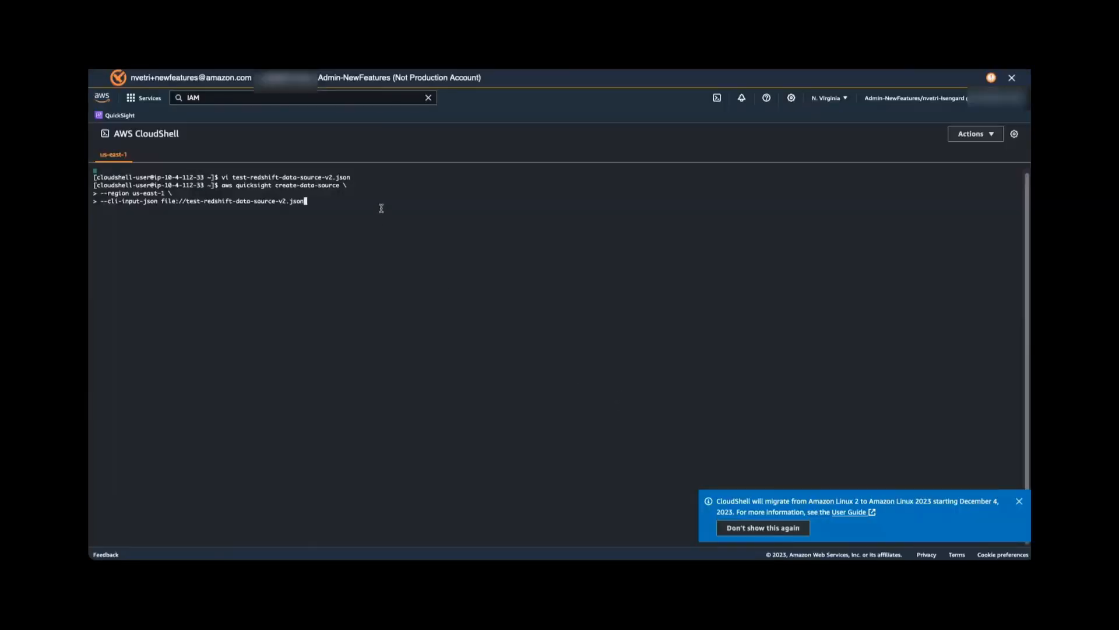
key("Return")
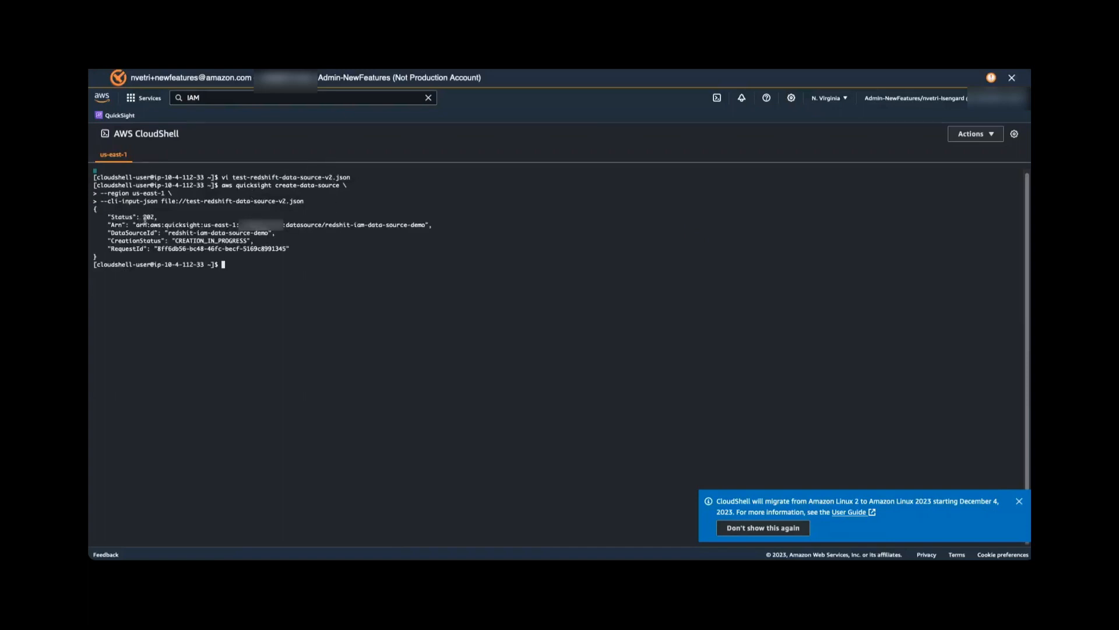
left_click_drag(143, 217, 411, 224)
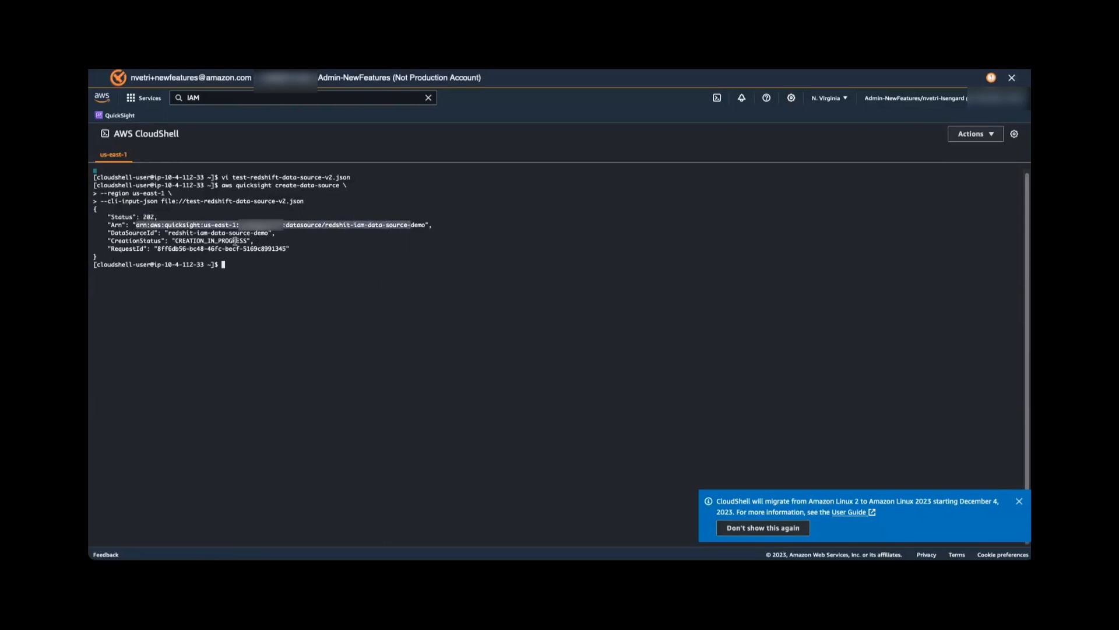
left_click(233, 241)
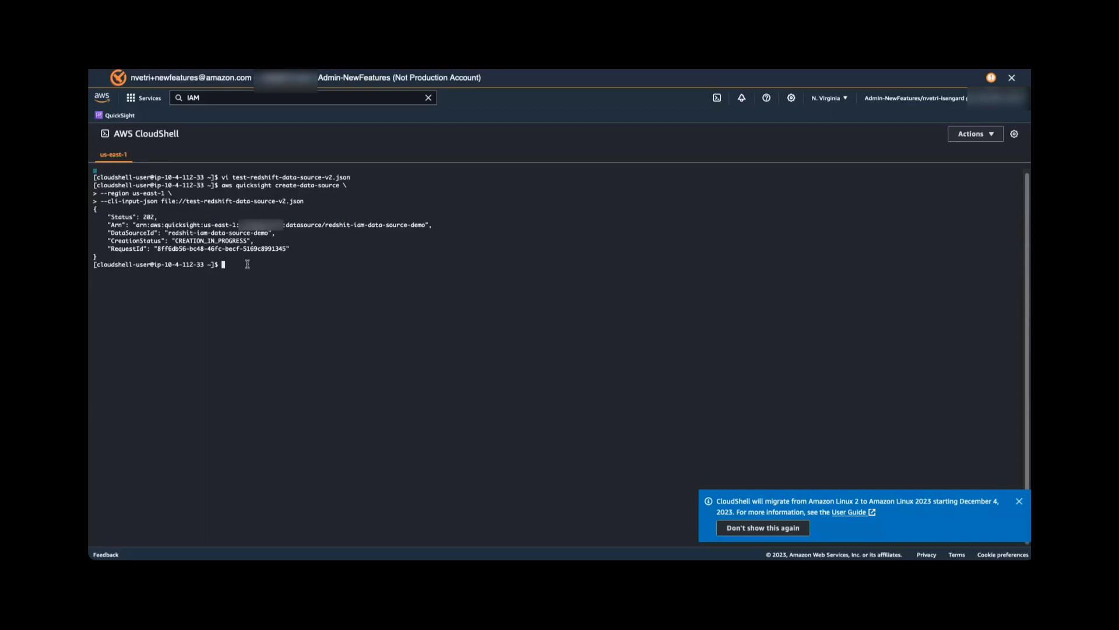
- Run aws quicksight describe-data-source with the AWS account ID and data source ID redshit-iam-data-source-demo, and check the creation status
type("aws quicksight describe-data-source --aws-accou")
type("nt-id")
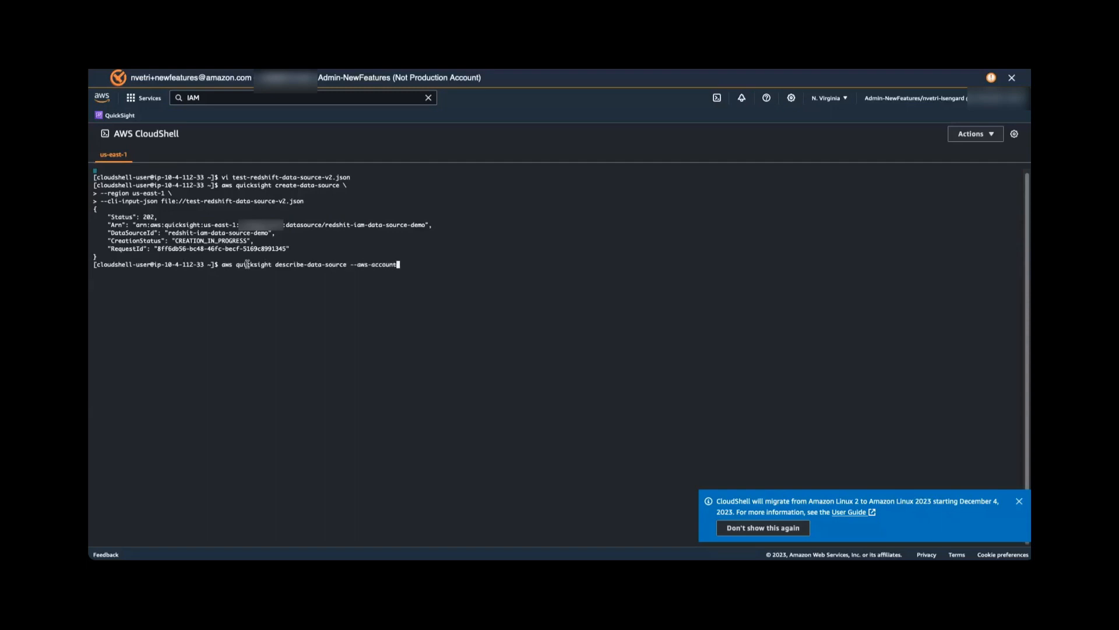
left_click(968, 100)
left_click(985, 123)
left_click(436, 274)
key("ctrl+v")
type("--")
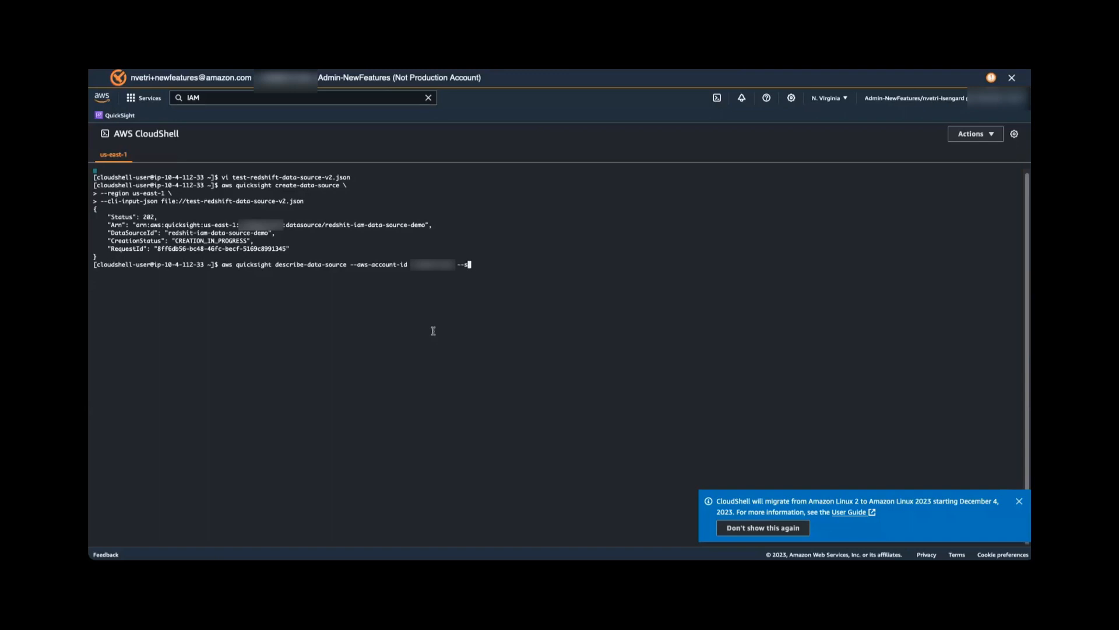
type("data-source-id")
left_click_drag(325, 224, 428, 227)
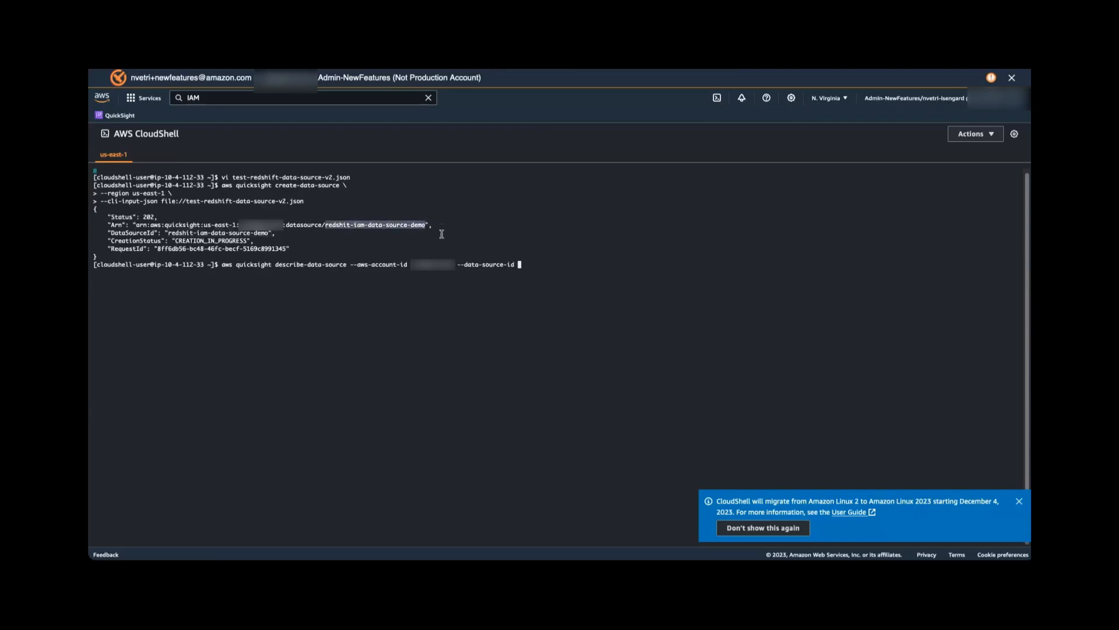
left_click(548, 266)
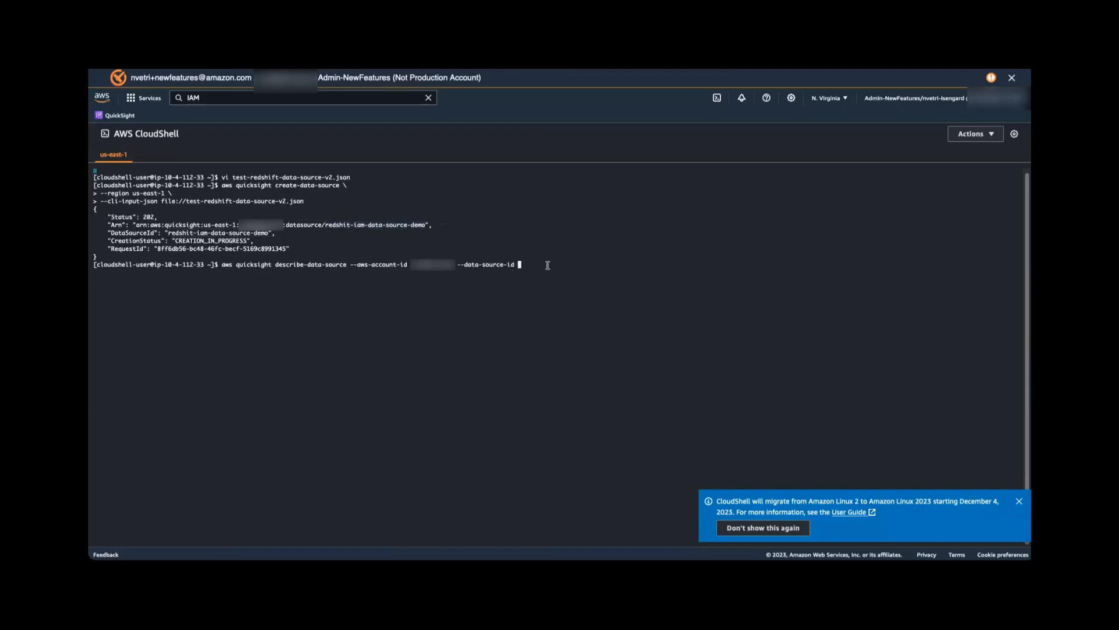
key("ctrl+v")
key("Return")
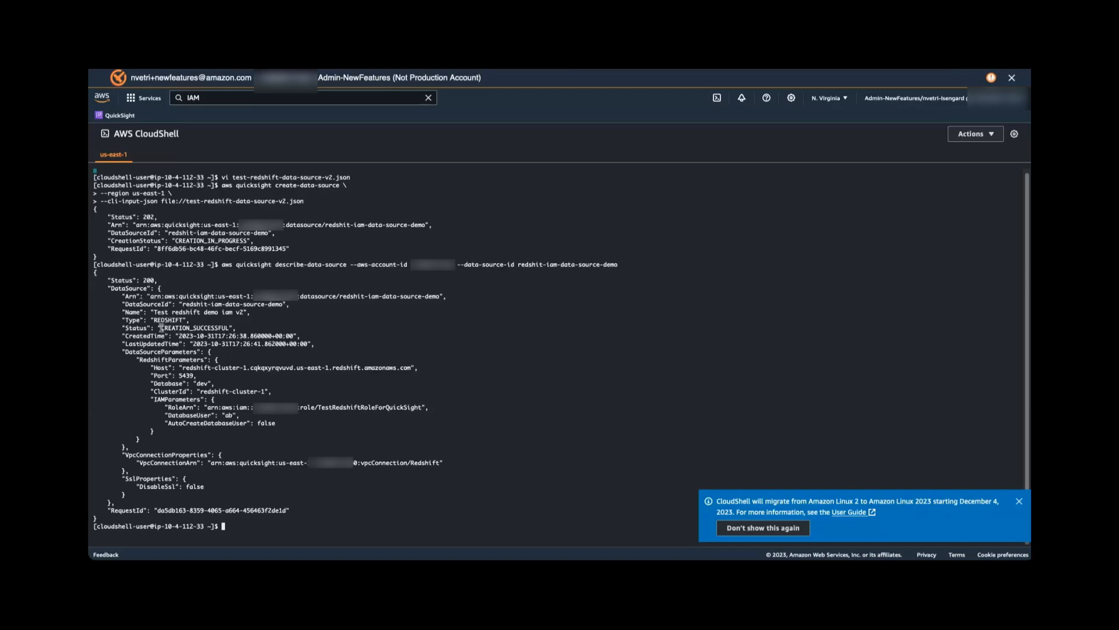
left_click_drag(161, 327, 231, 335)
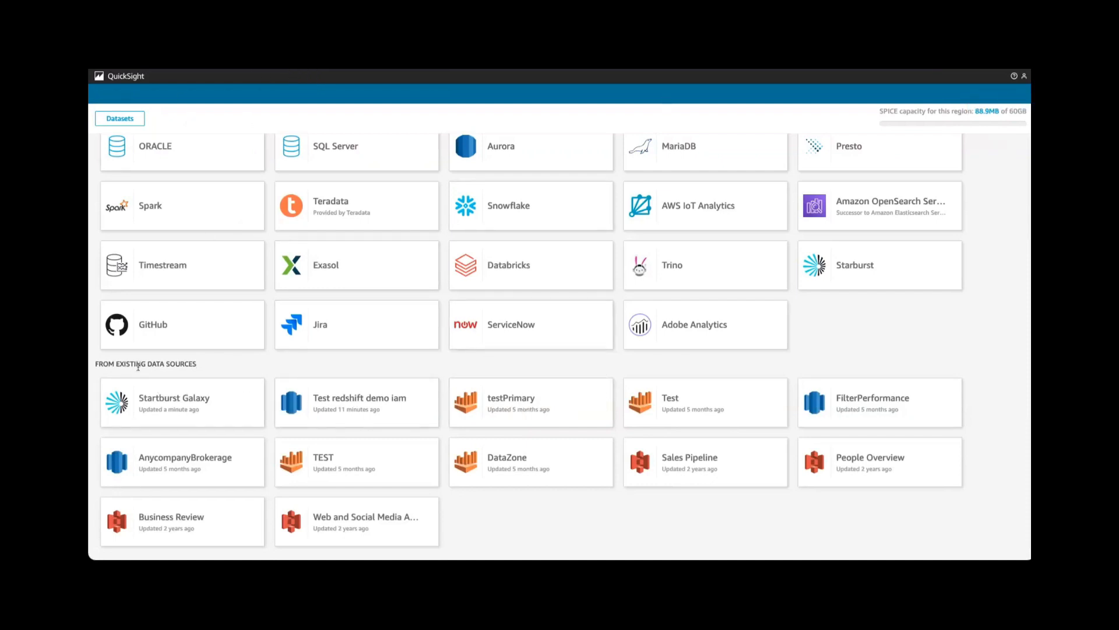
- Switch to QuickSight, reload the Create a Dataset page and start a dataset from the existing data source "Test redshift demo iam v2"
left_click_drag(96, 364, 217, 370)
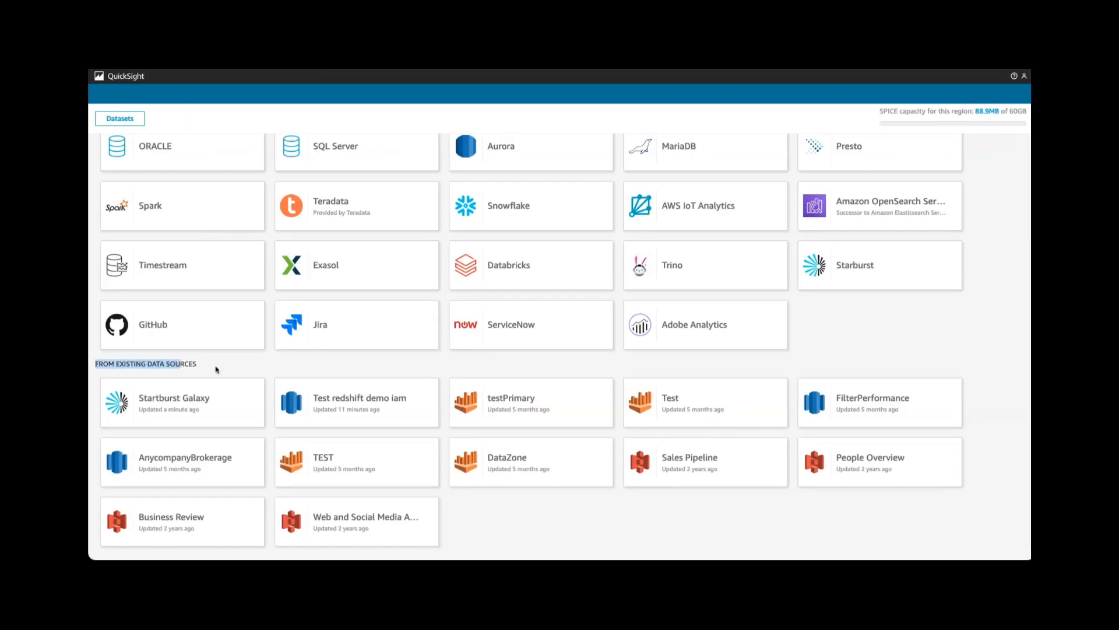
left_click(218, 371)
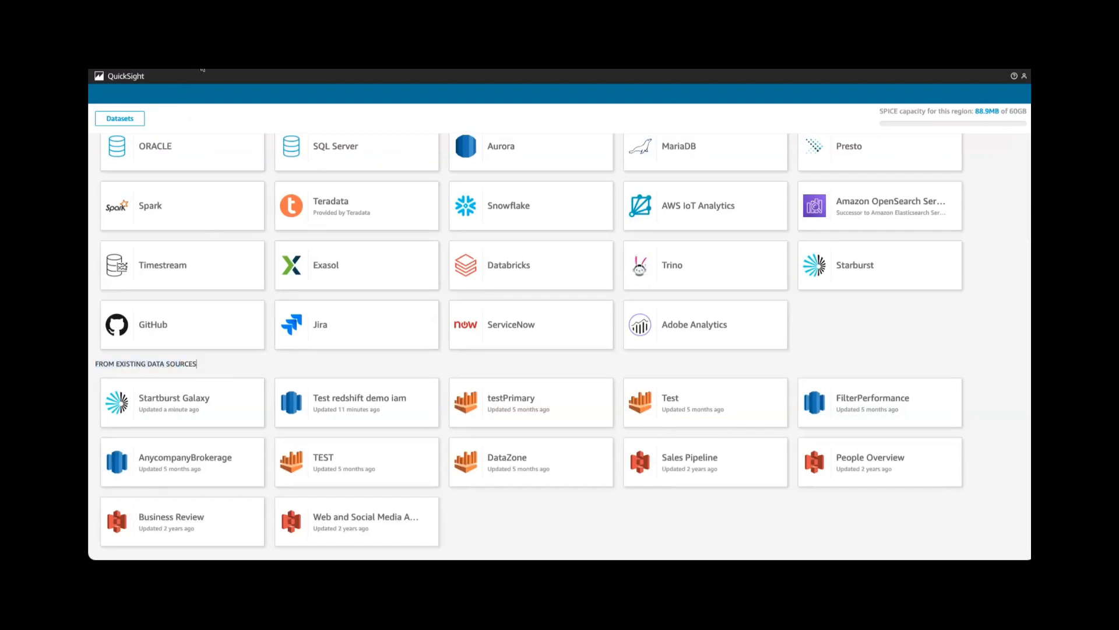
key("super+r")
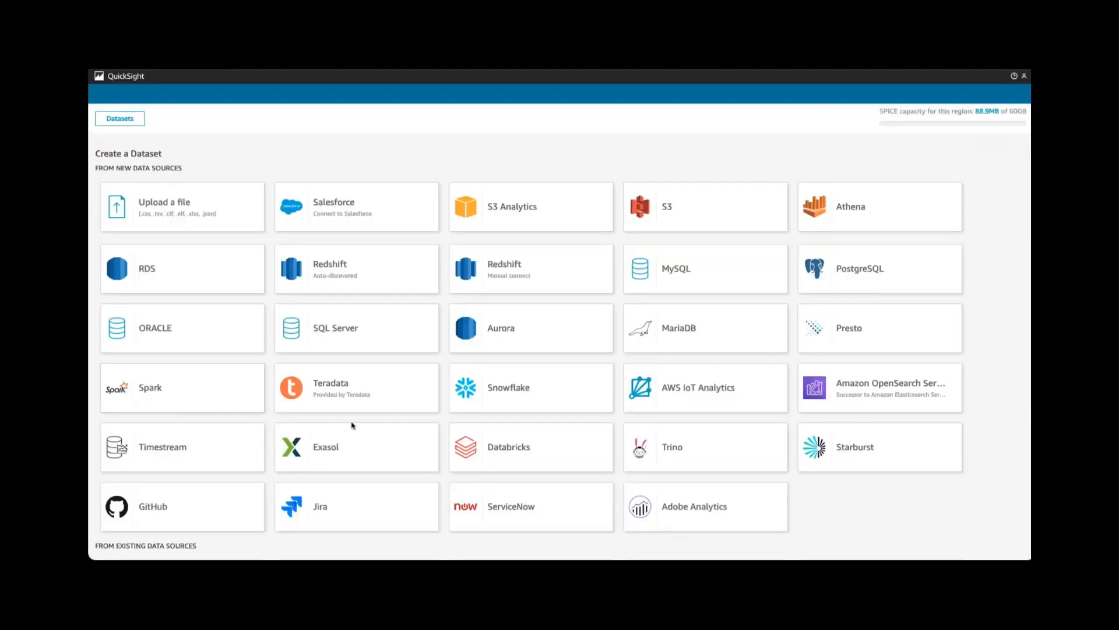
scroll(351, 425, "down", 3)
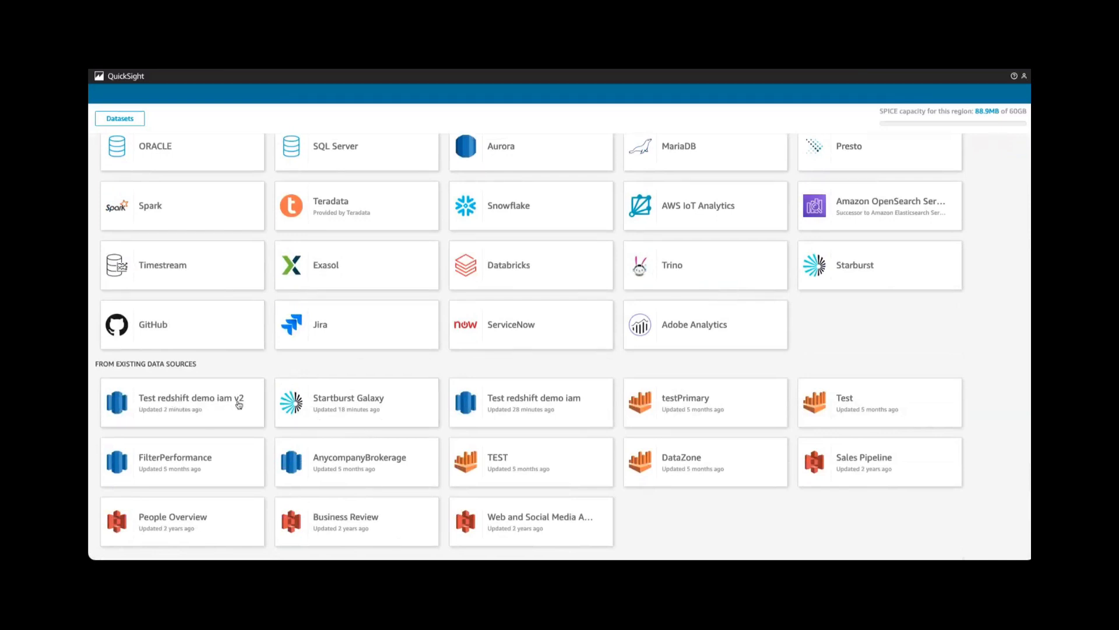
left_click(187, 411)
left_click(647, 198)
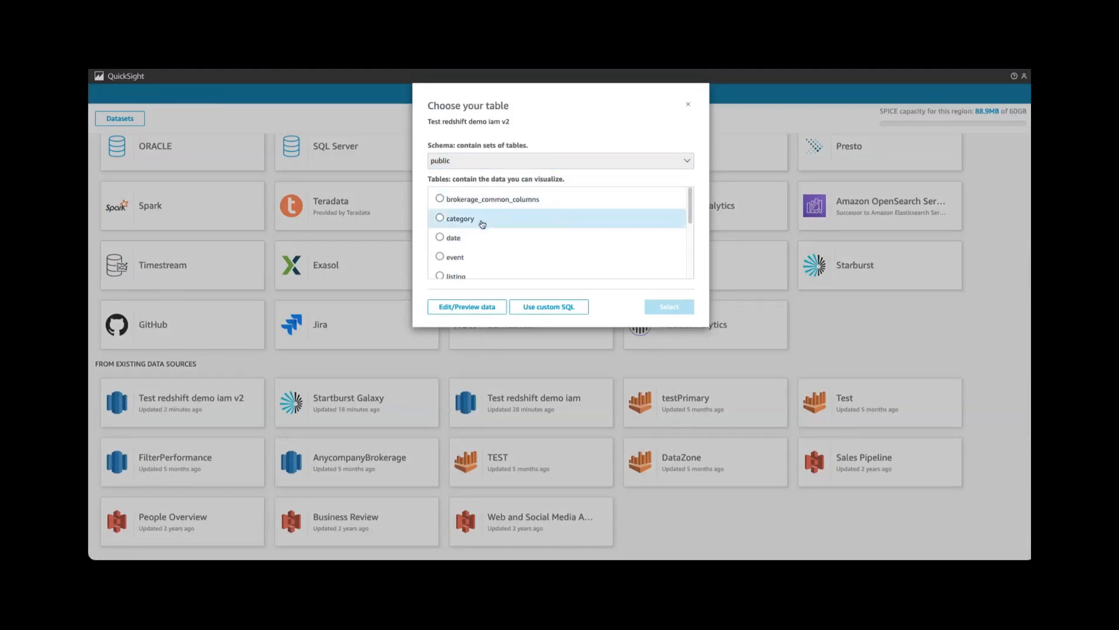
- Choose the sales table from the public schema and open it in the data preparation view for editing and preview
scroll(487, 248, "down", 5)
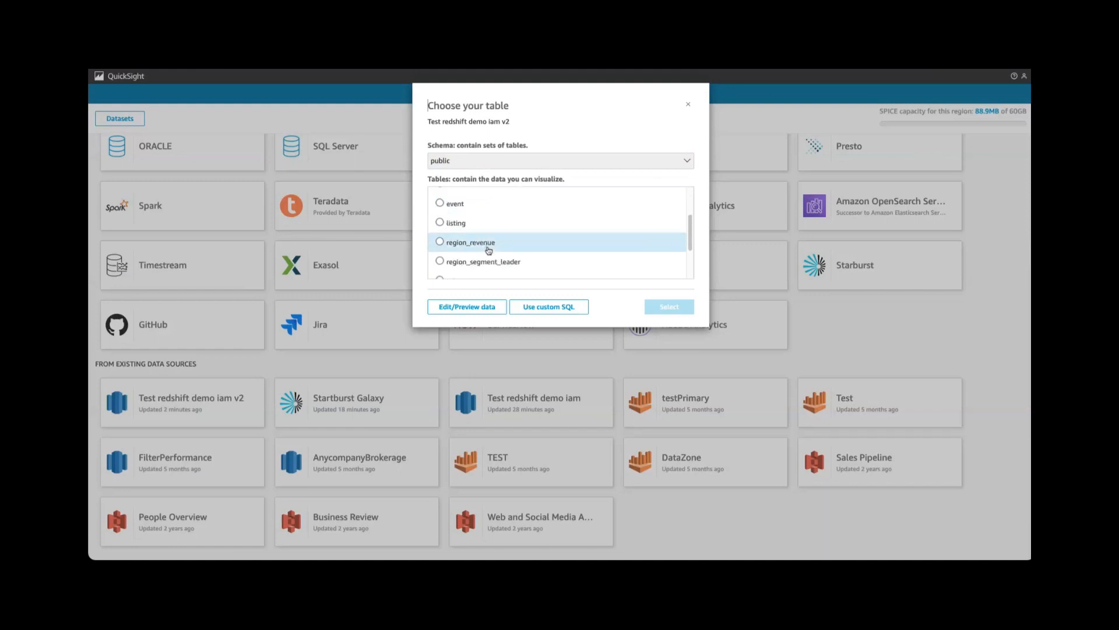
left_click(466, 236)
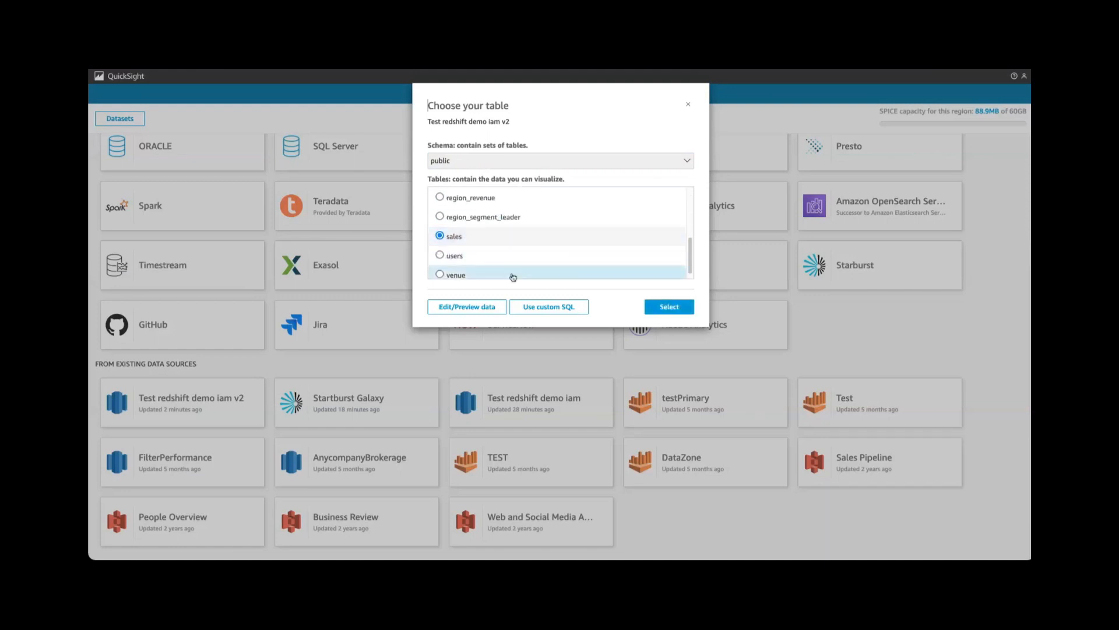
left_click(661, 307)
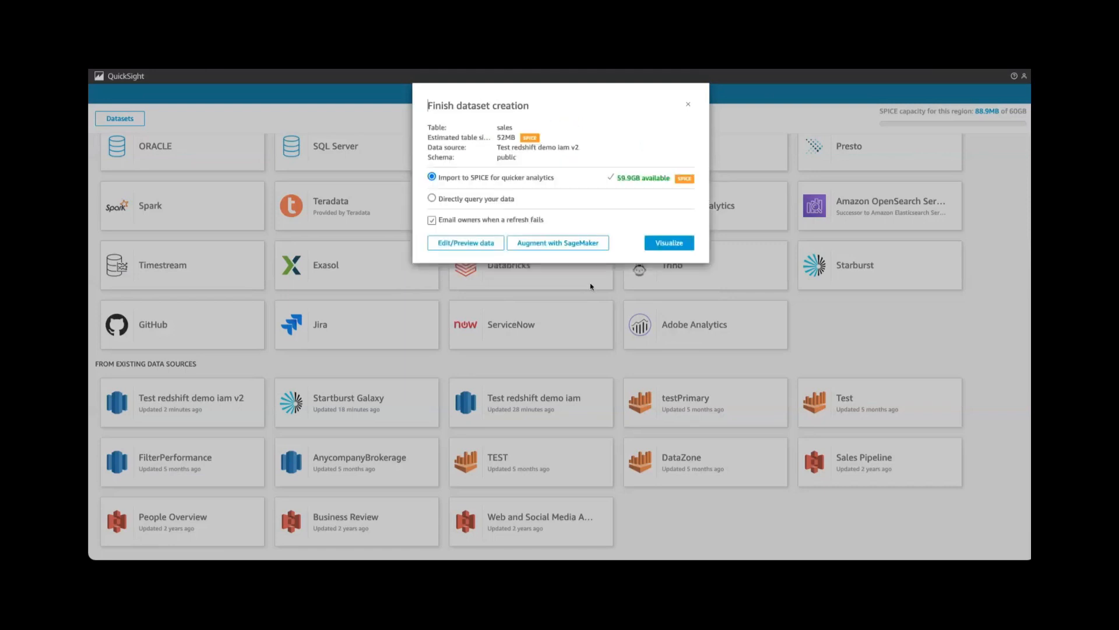
left_click(470, 244)
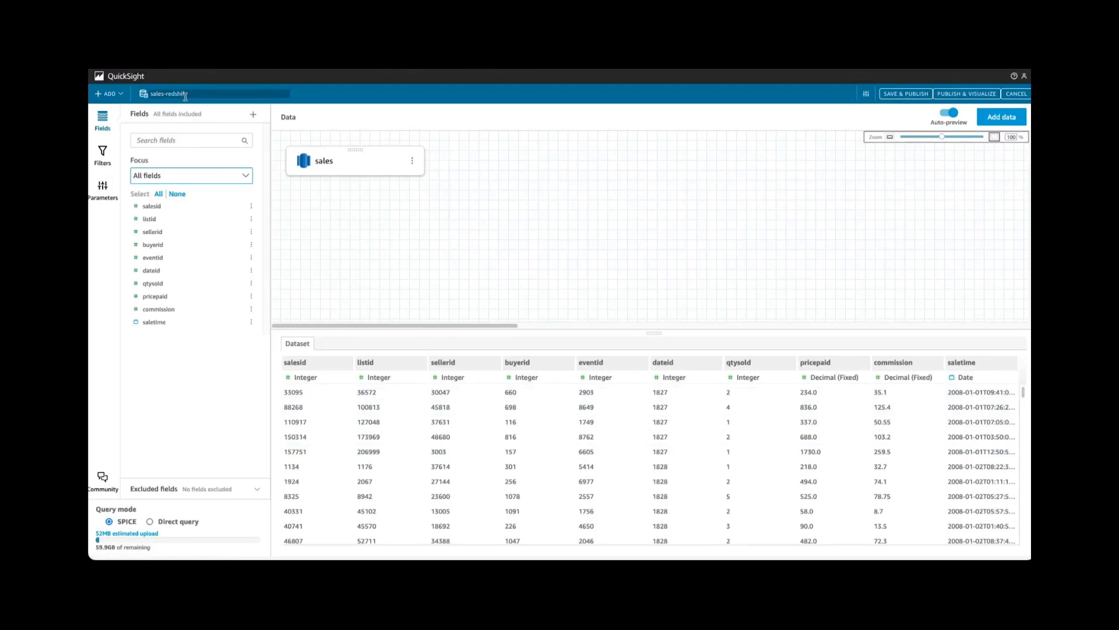
- Name the dataset sales-redshift-iam, then save and publish it
type("am")
left_click(891, 96)
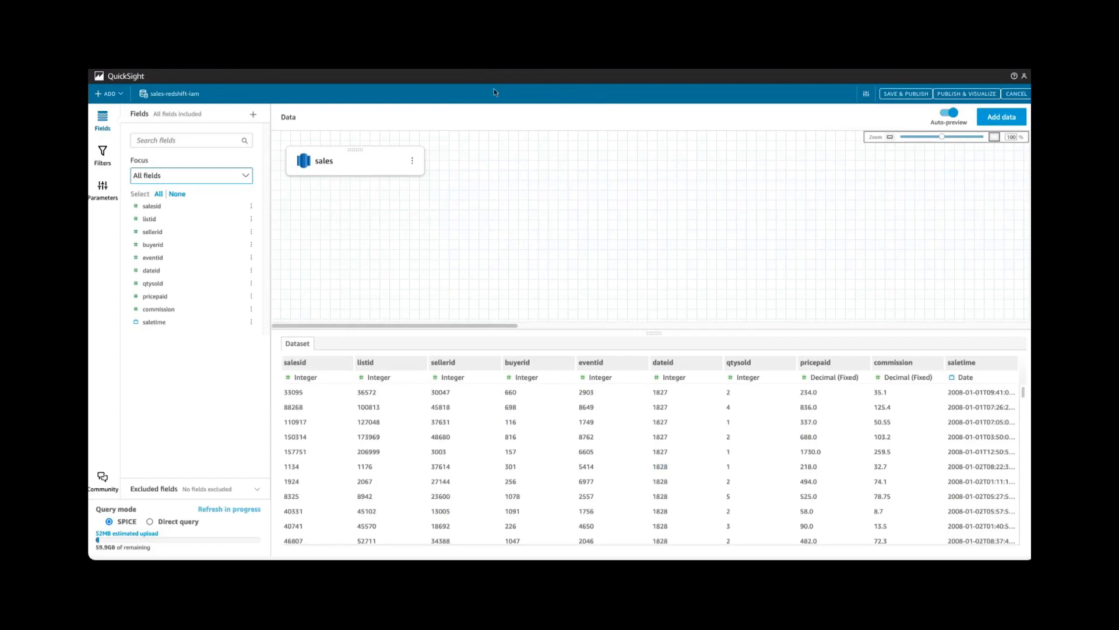
- Go to the VPC connections management page of the QuickSight account and examine the network interfaces of the QuickSighttoAWSDatabases connection
left_click(114, 79)
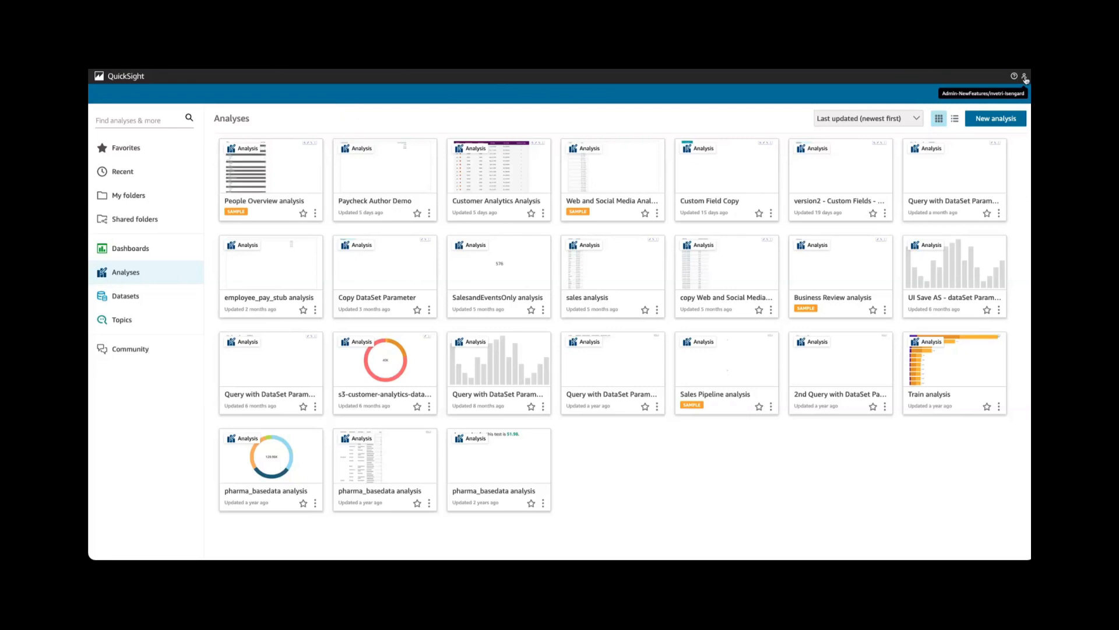
left_click(1025, 80)
left_click(940, 130)
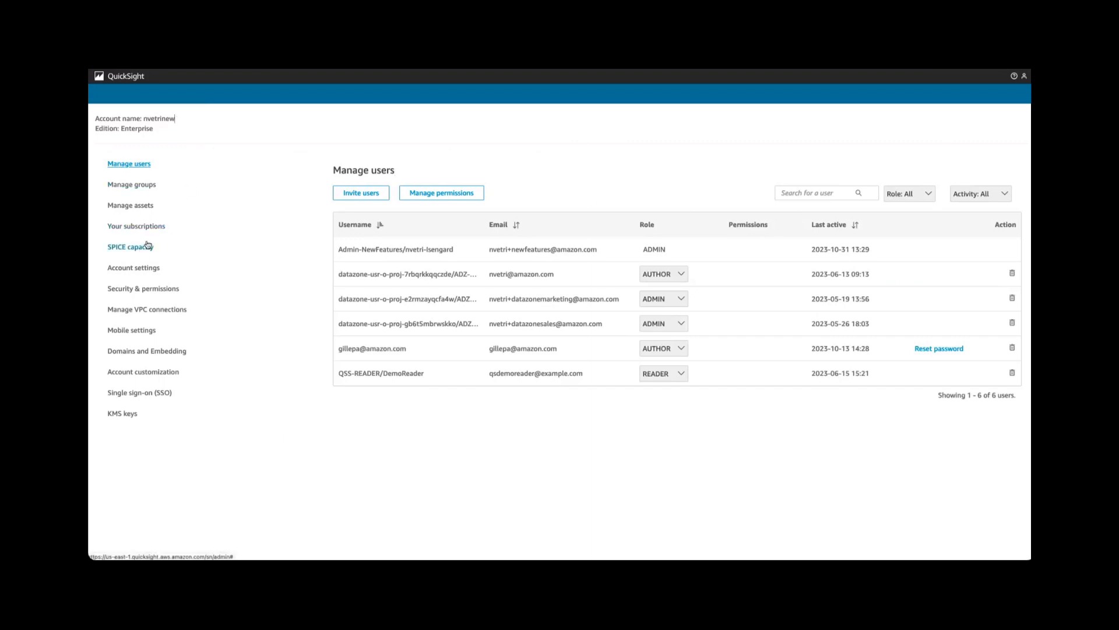
left_click(145, 310)
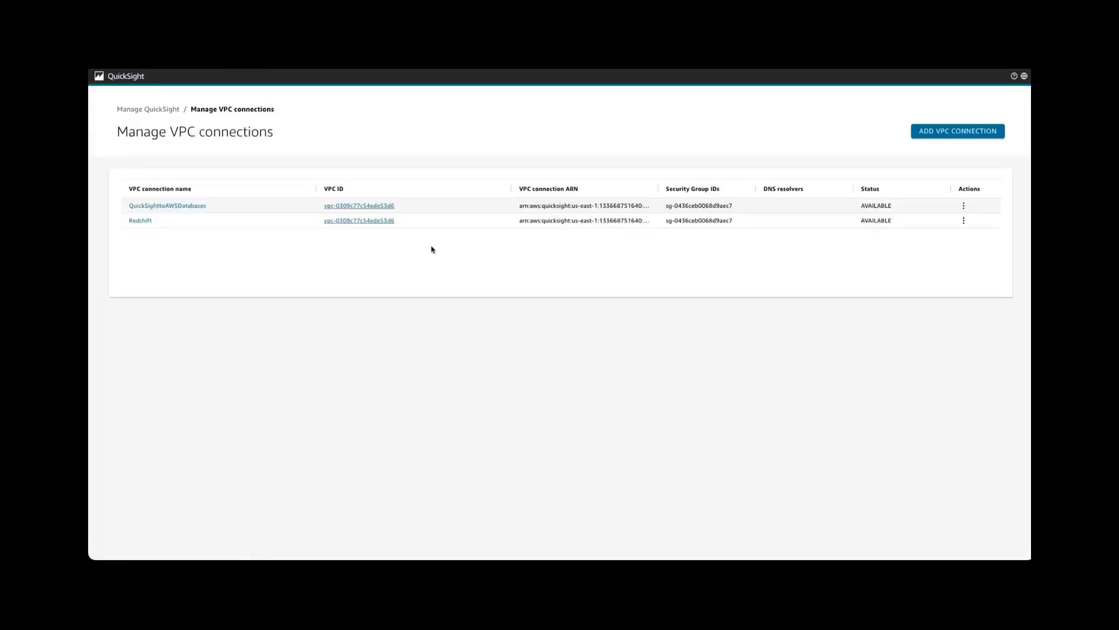
left_click(191, 207)
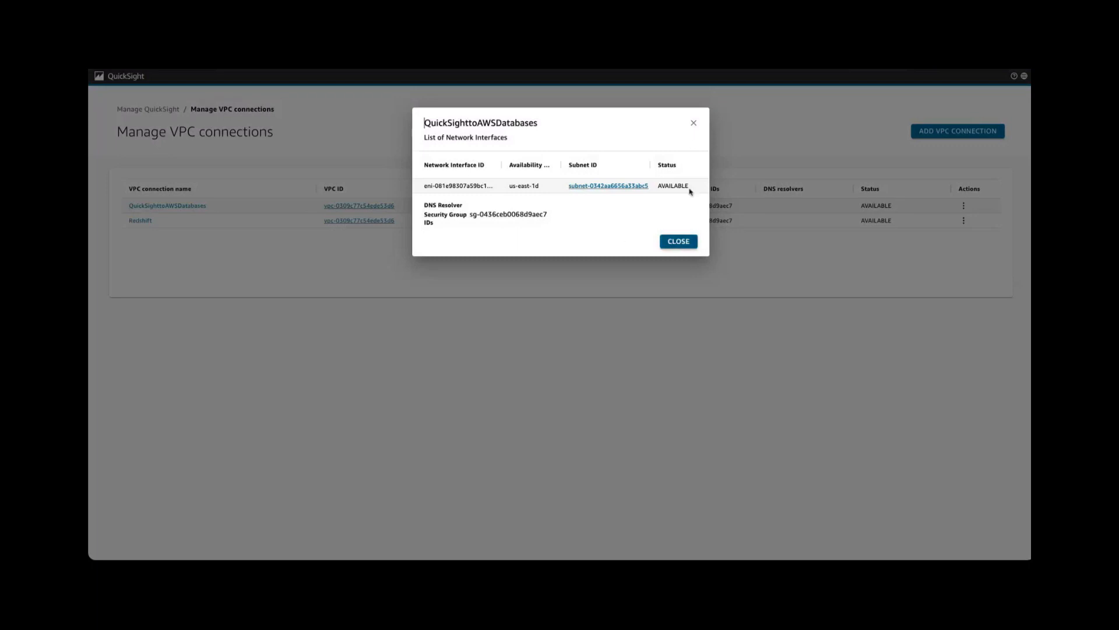
left_click(696, 125)
- Start a new VPC connection with execution role aws-quicksight-service-role-v0 and VPC ID vpc-0309c77c54ede53d6
left_click(960, 131)
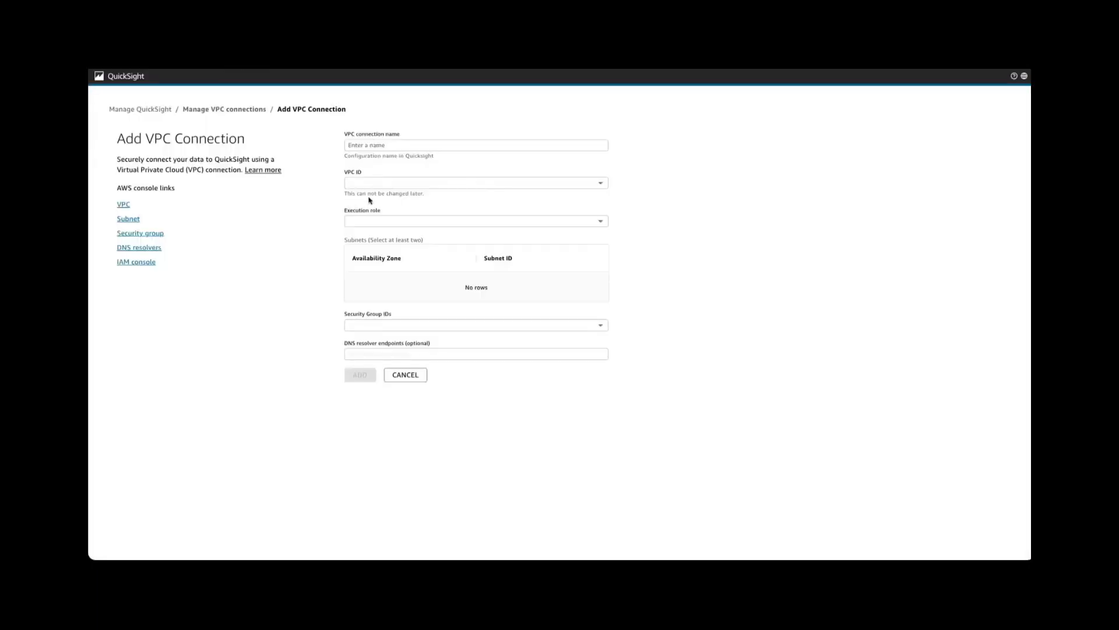
left_click(392, 222)
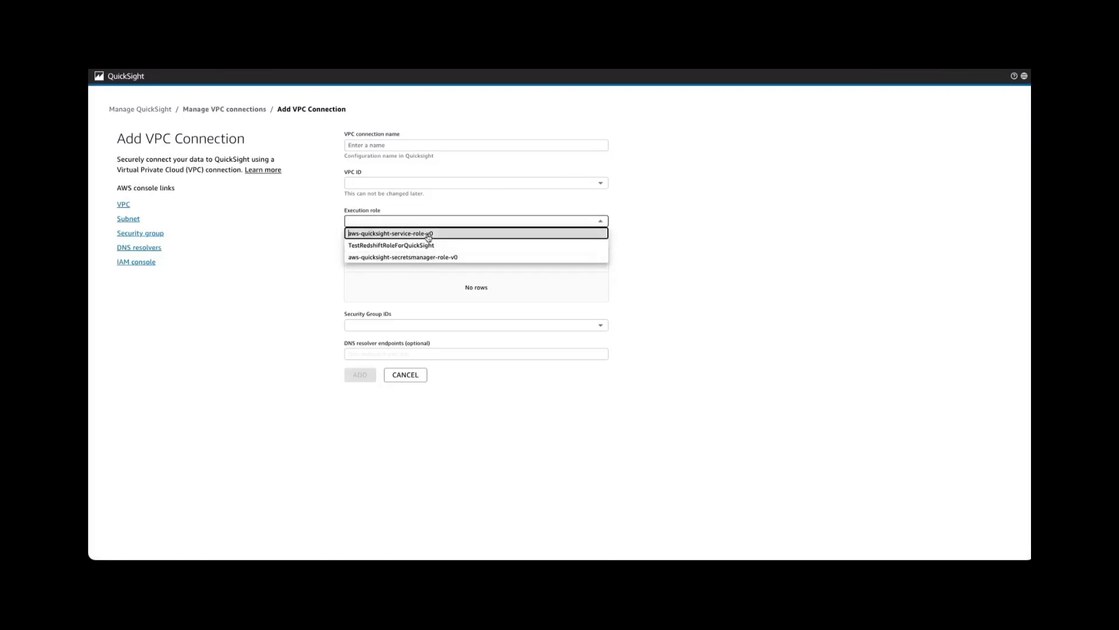
left_click(423, 234)
left_click(412, 185)
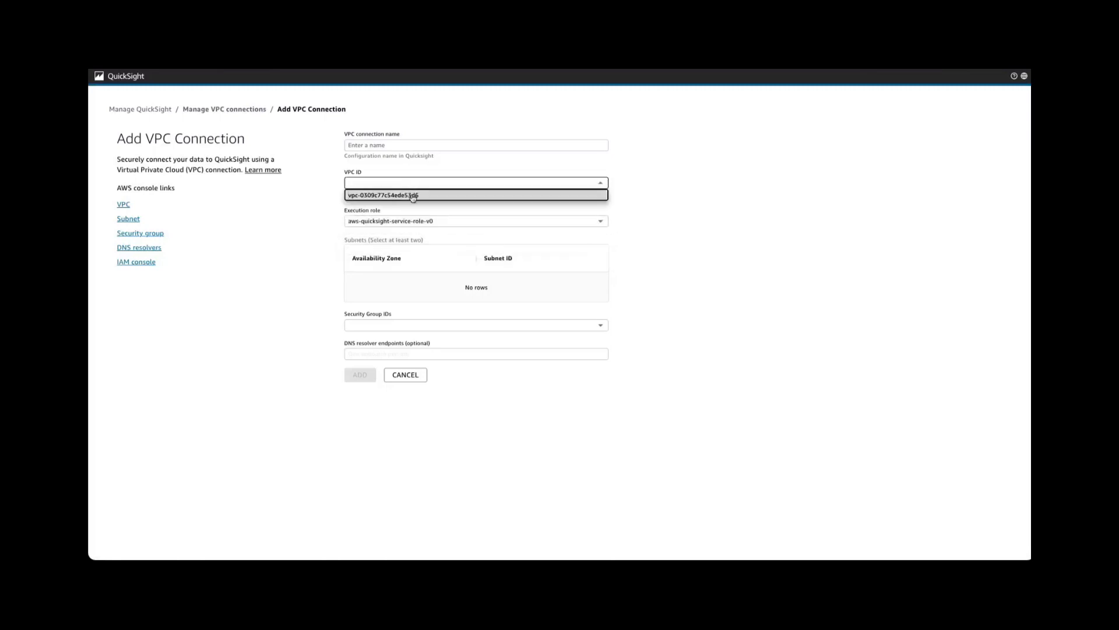
left_click(412, 195)
- Choose the available subnets for us-east-1a and us-east-1b in the new VPC connection, and cancel its creation
left_click(540, 282)
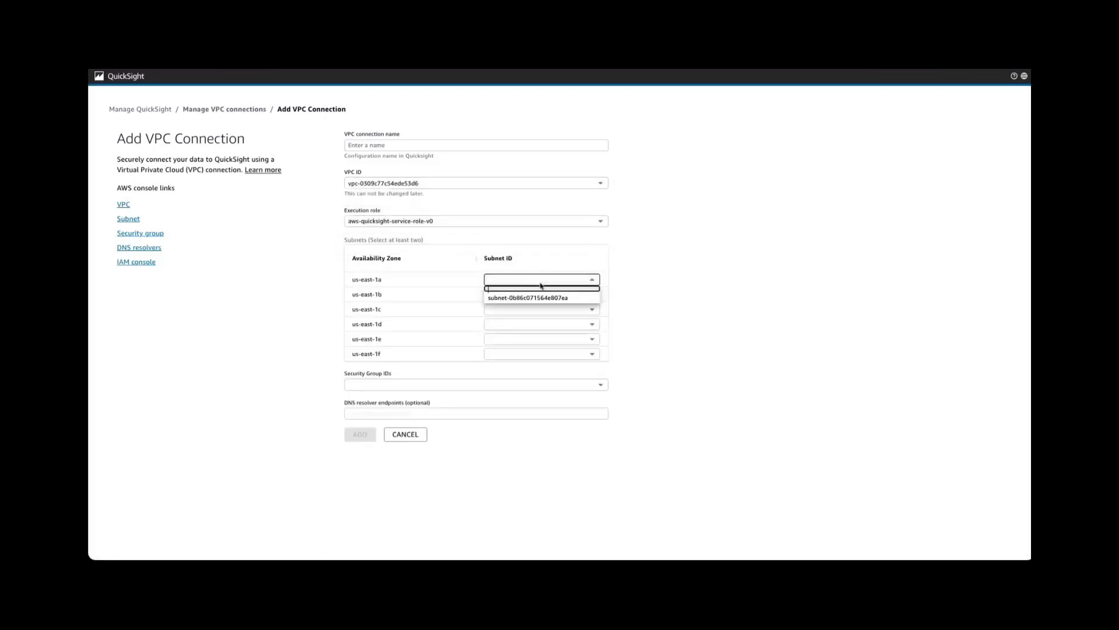
left_click(551, 300)
left_click(573, 294)
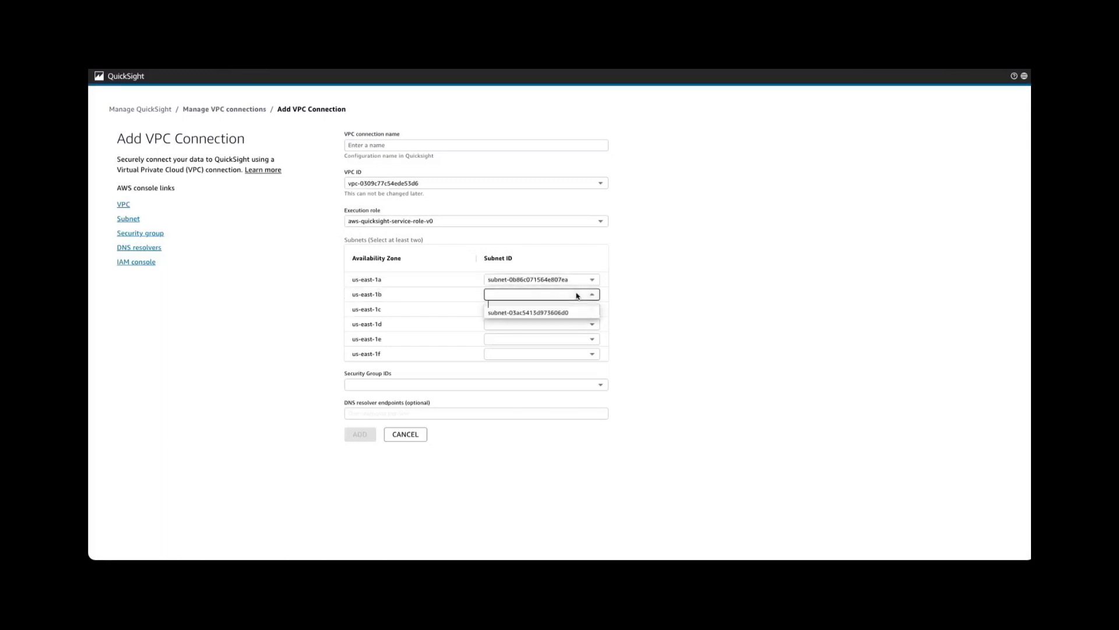
left_click(579, 312)
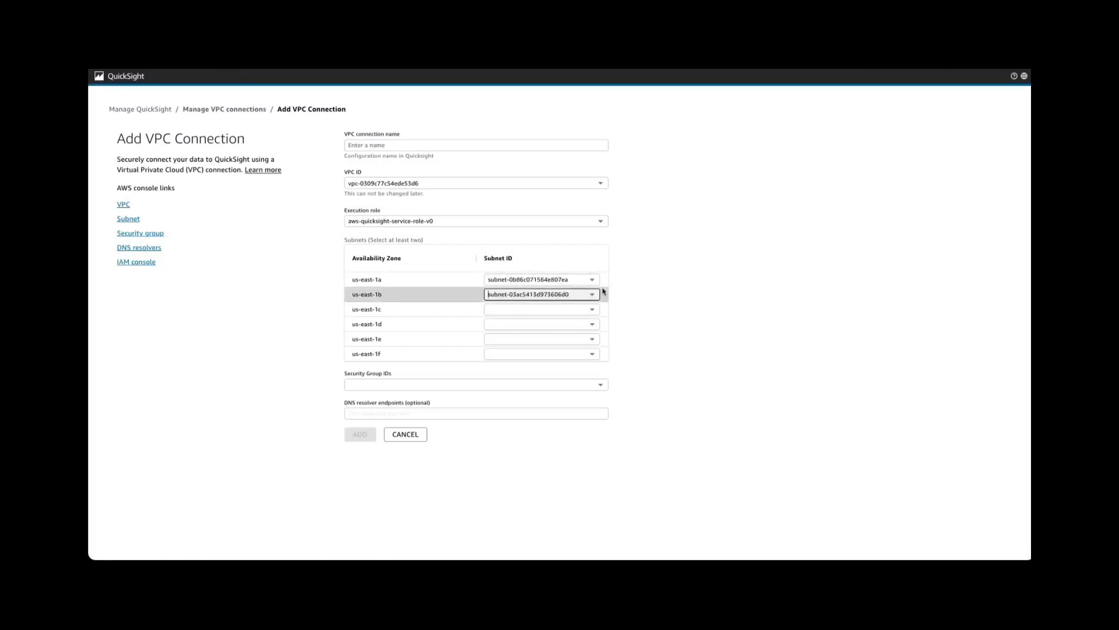
left_click(642, 269)
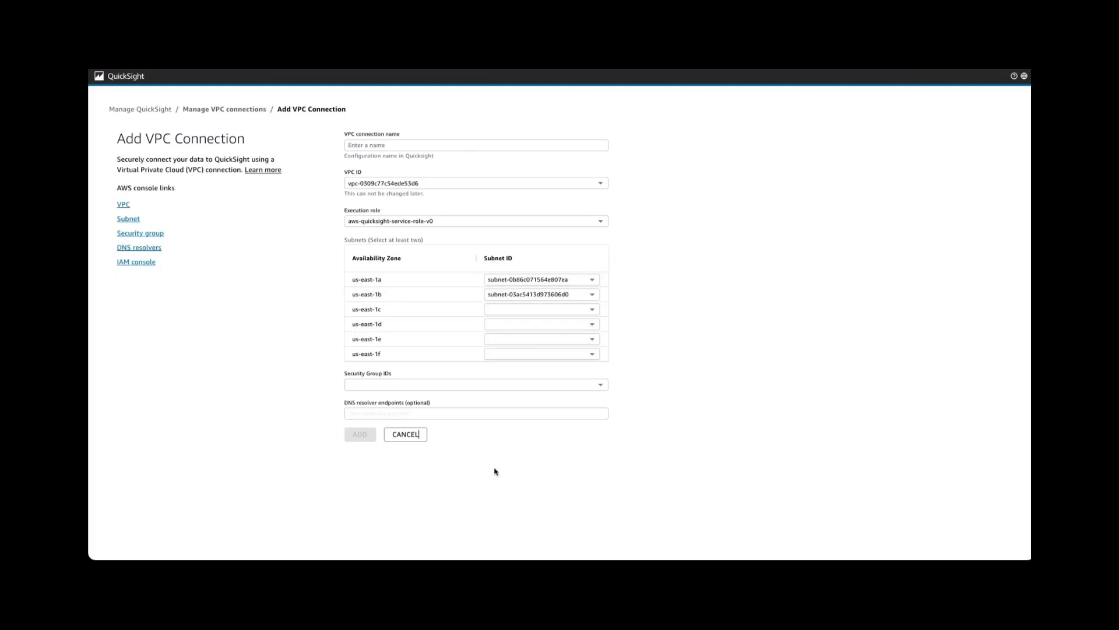
left_click(405, 434)
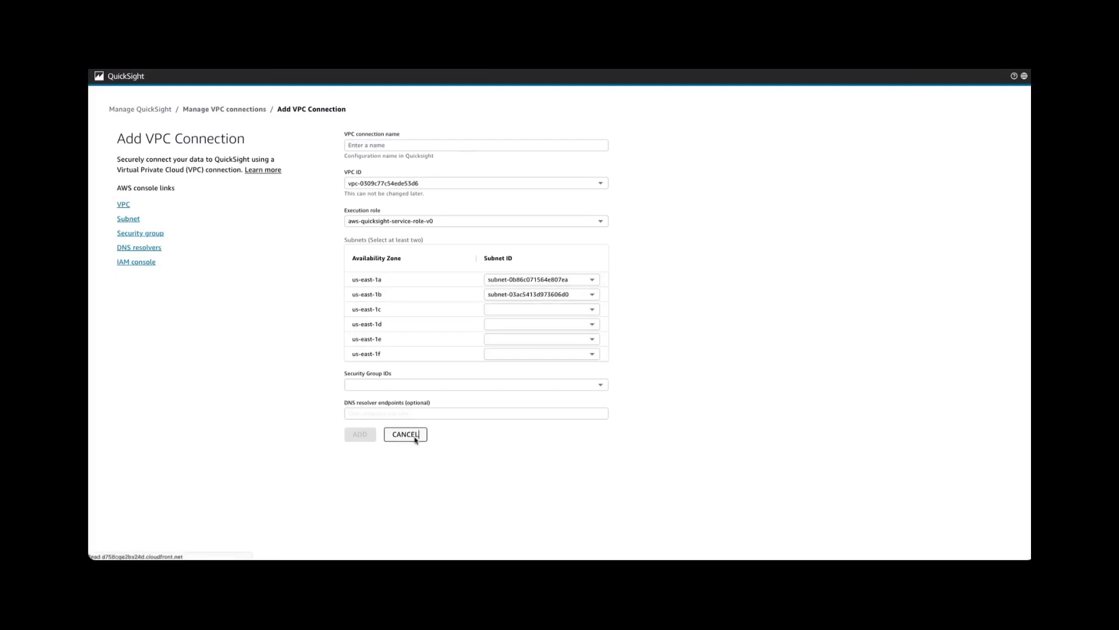